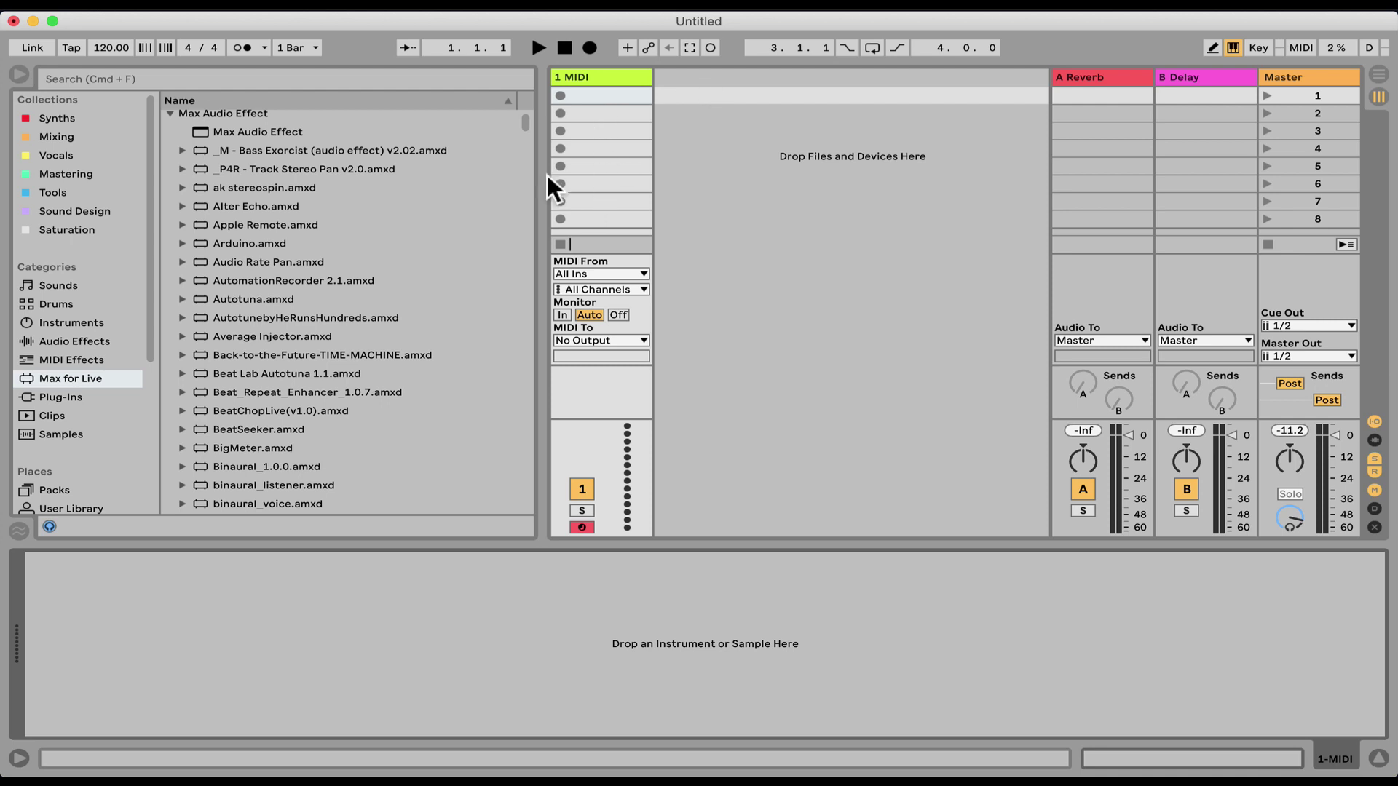
Put the Wavetable synth on the MIDI track and search the Max for Live devices for 'lfo'
click(64, 324)
drag(593, 263, 603, 204)
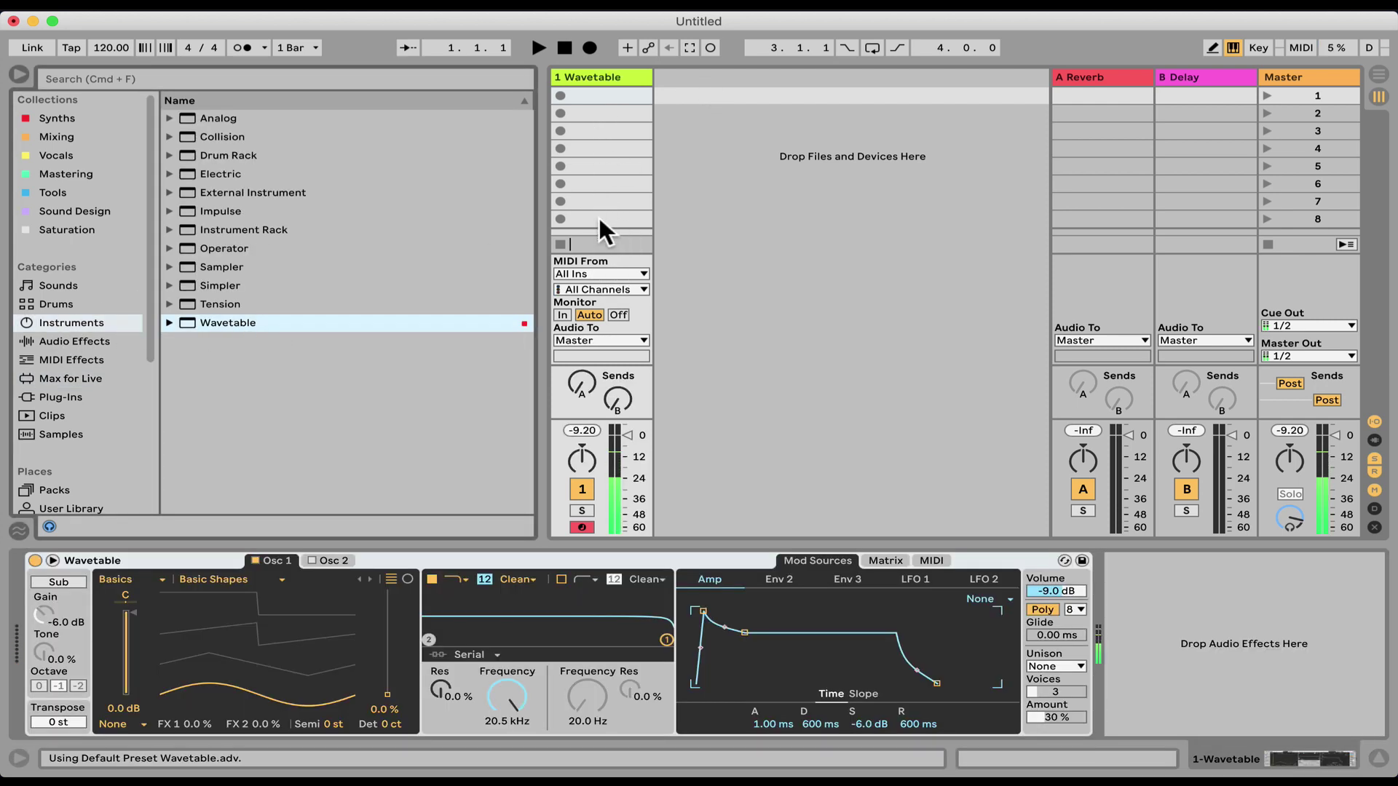
click(68, 358)
click(74, 376)
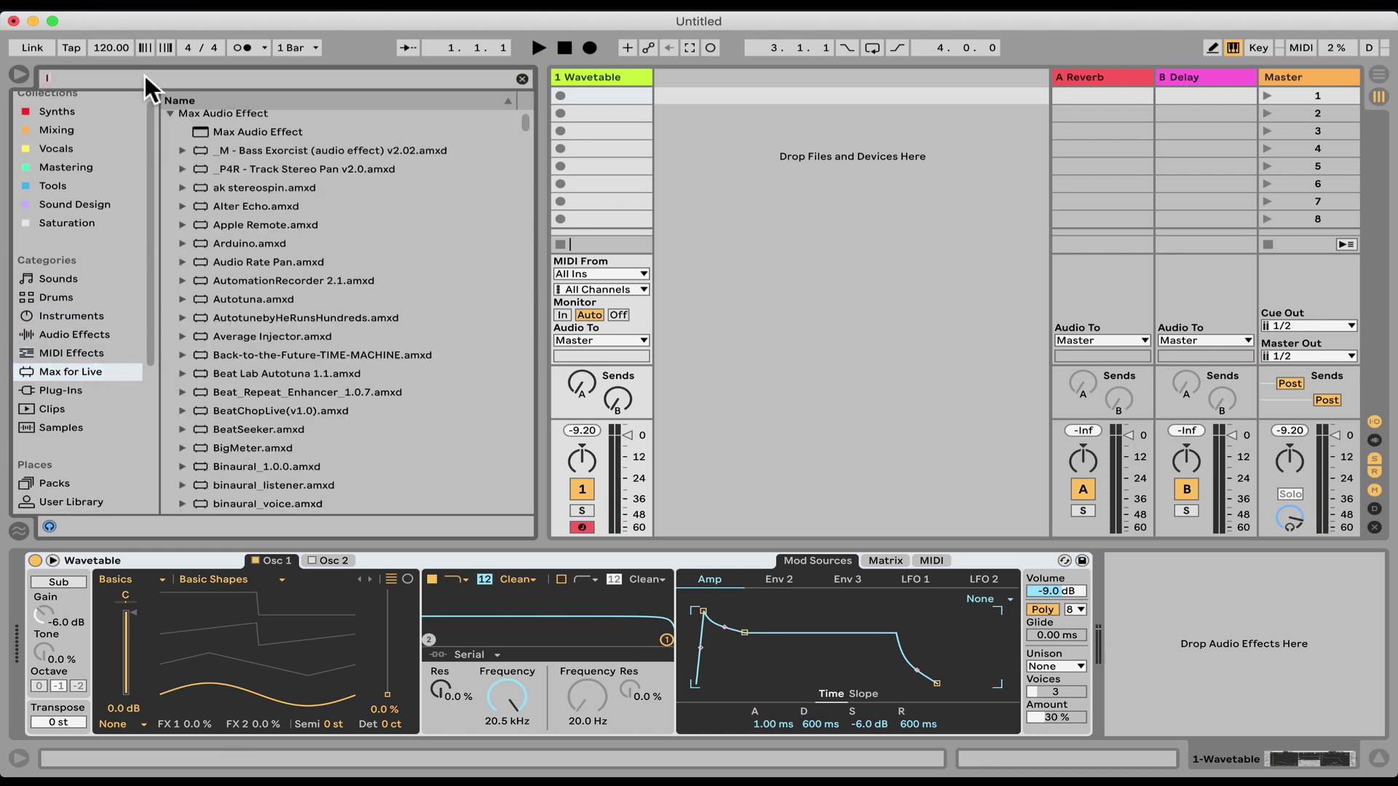
text(lfo)
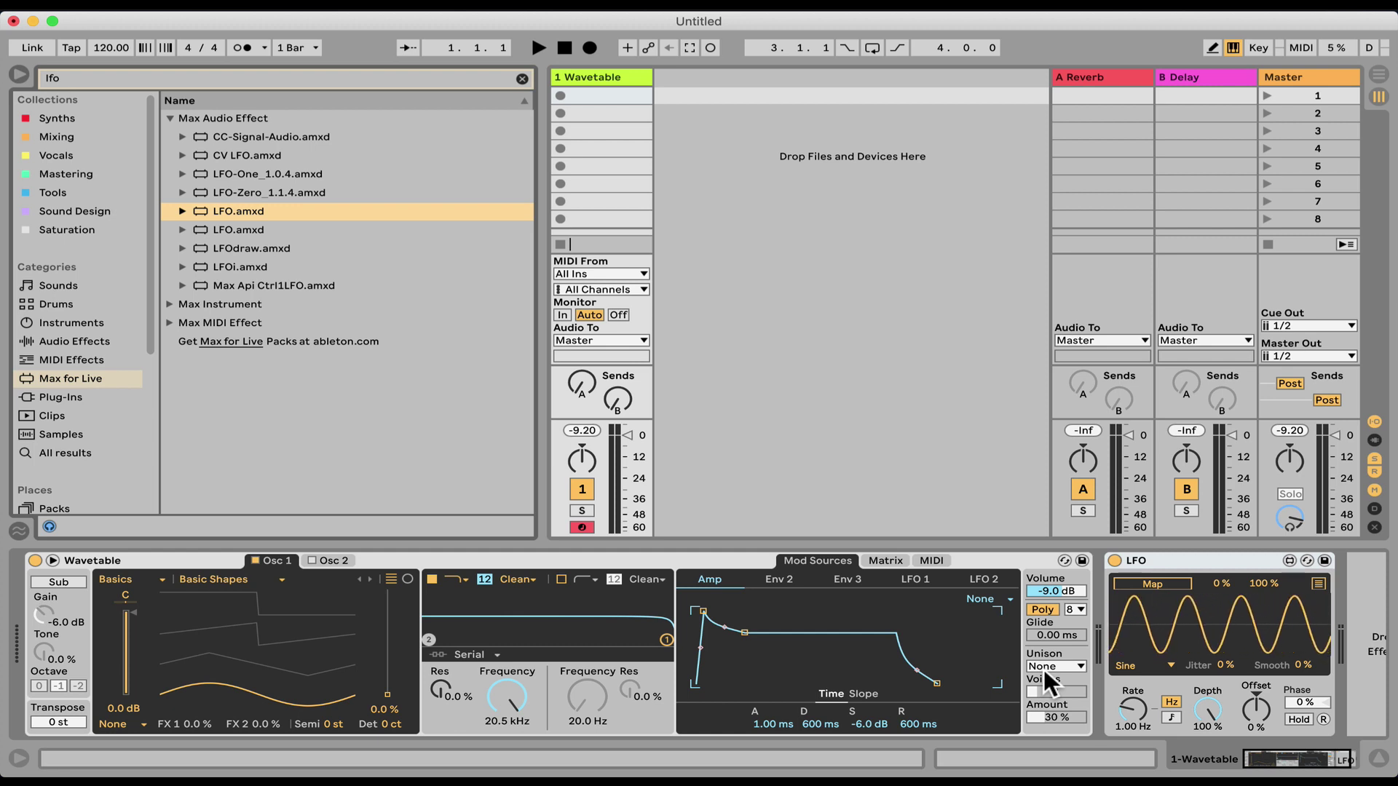
Map the LFO to Wavetable's Filter 1 Frequency and Osc 1 Position
click(1147, 583)
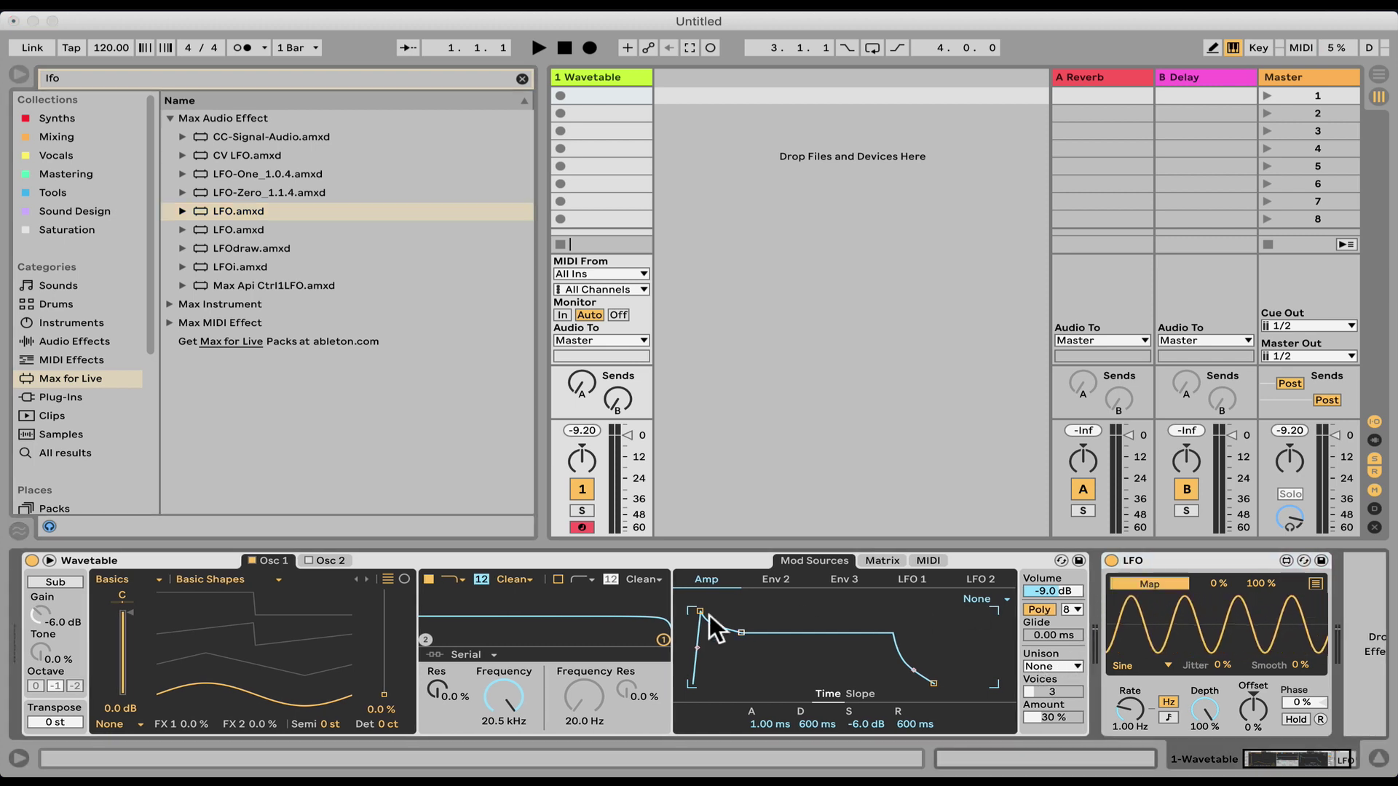
click(516, 690)
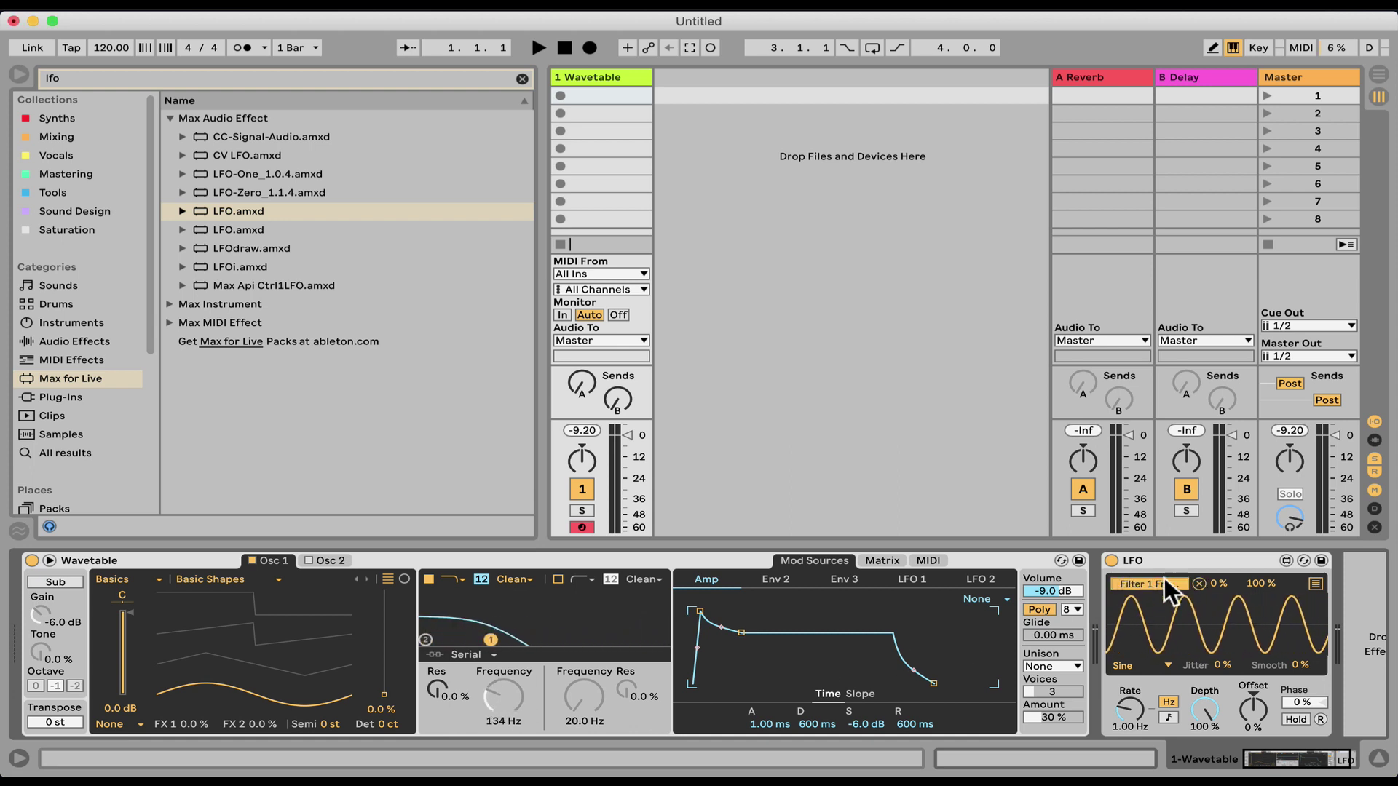
click(1315, 585)
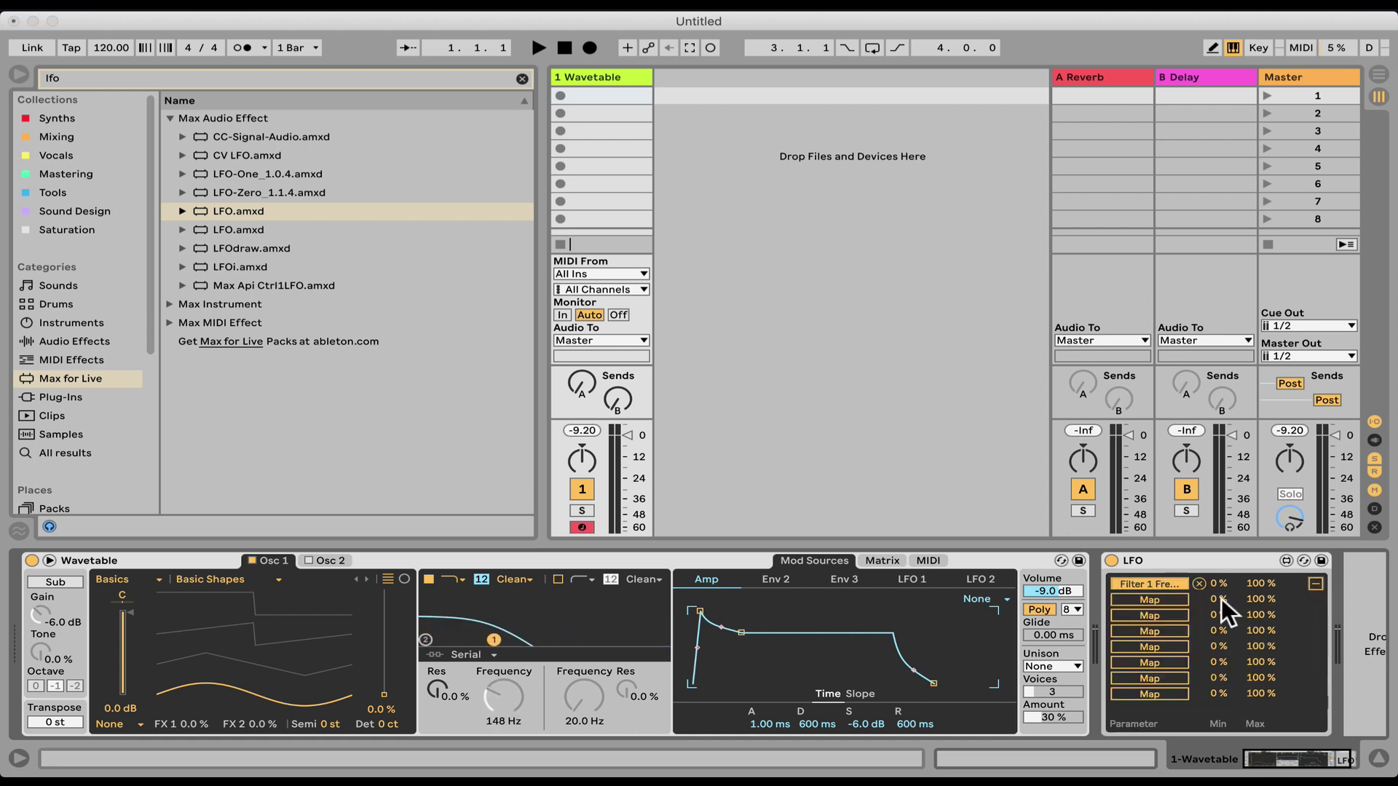
click(1174, 597)
click(379, 676)
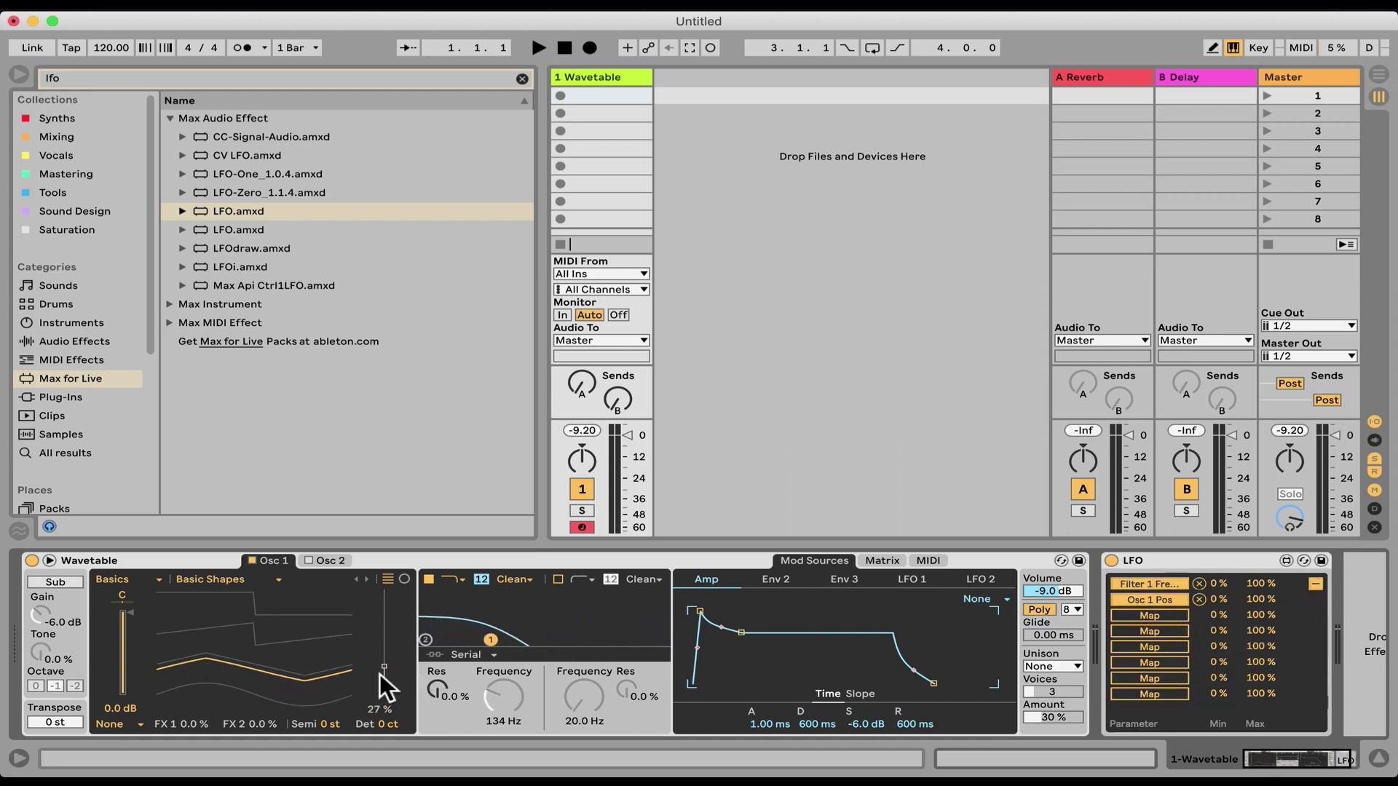
Set Unison mode to Random and map Unison Amount and Amp Release to the LFO
click(1048, 664)
click(1050, 649)
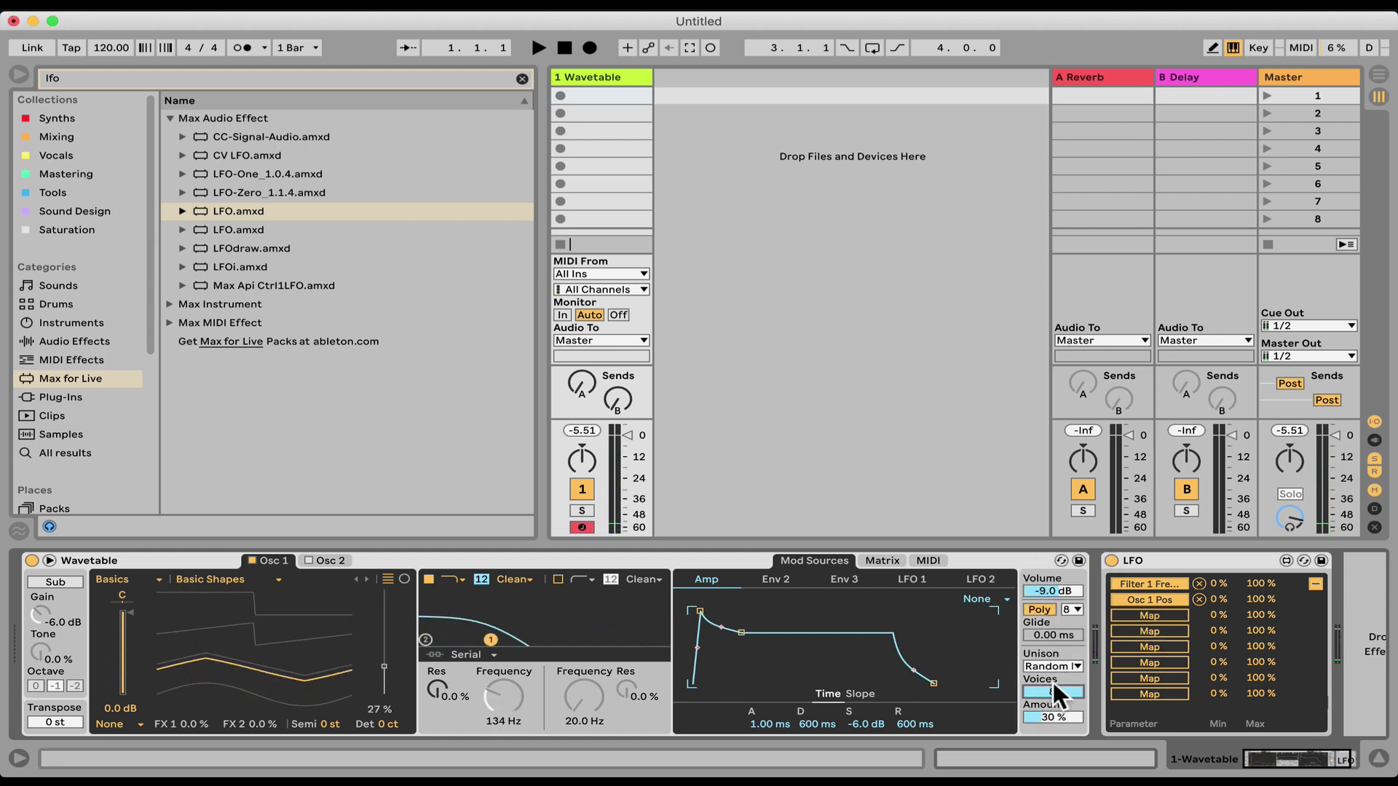
click(1139, 614)
click(1056, 718)
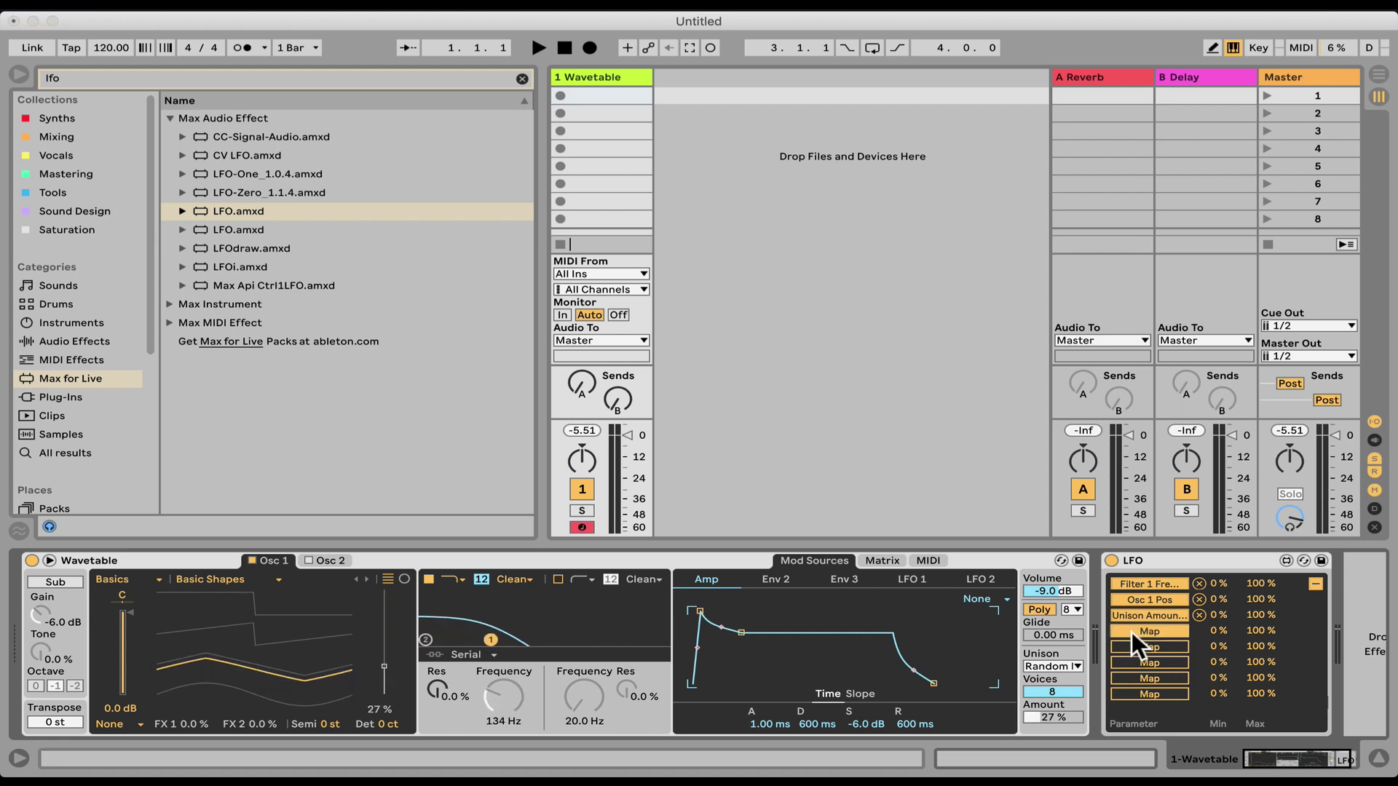
click(916, 724)
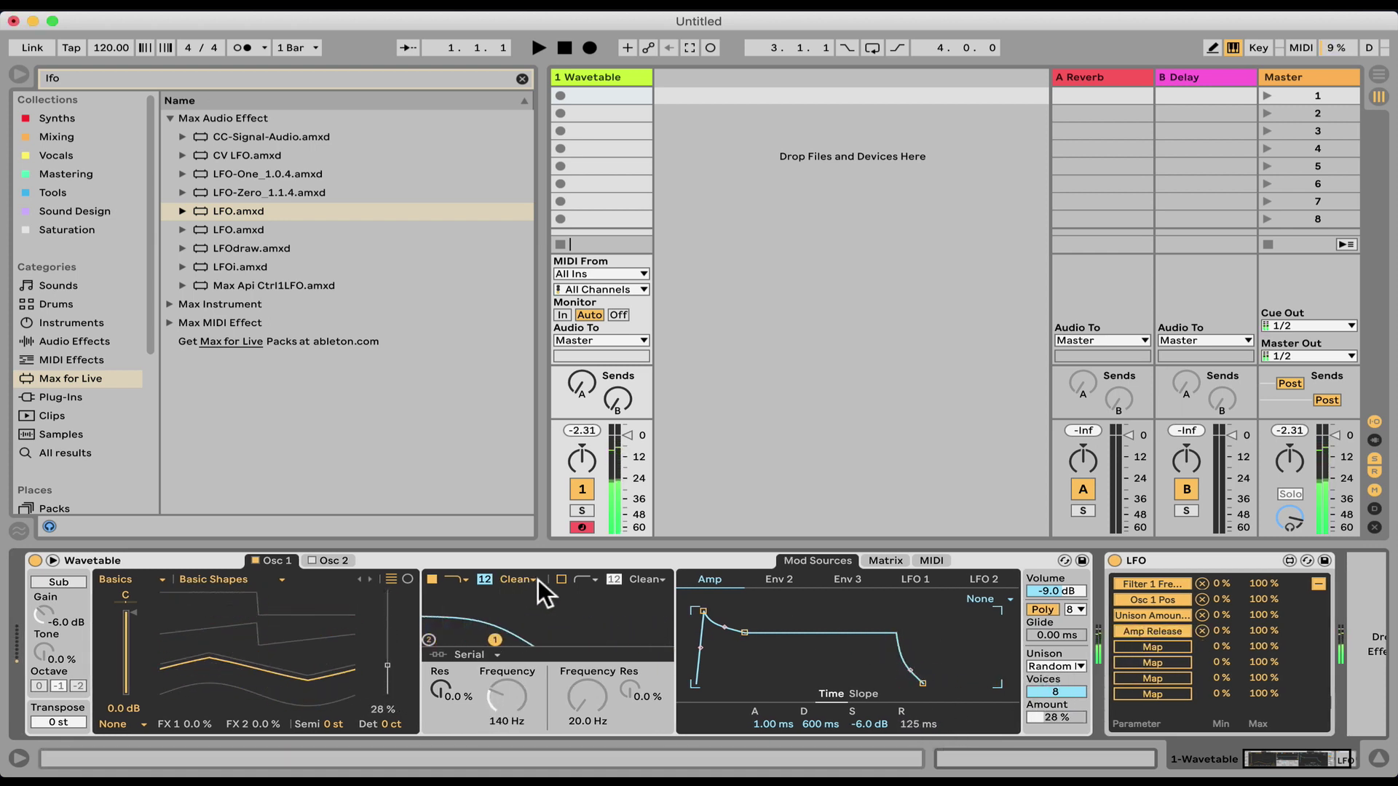
Enable Filter 2 with a new type and map its frequency to the LFO
click(560, 579)
click(587, 578)
click(592, 622)
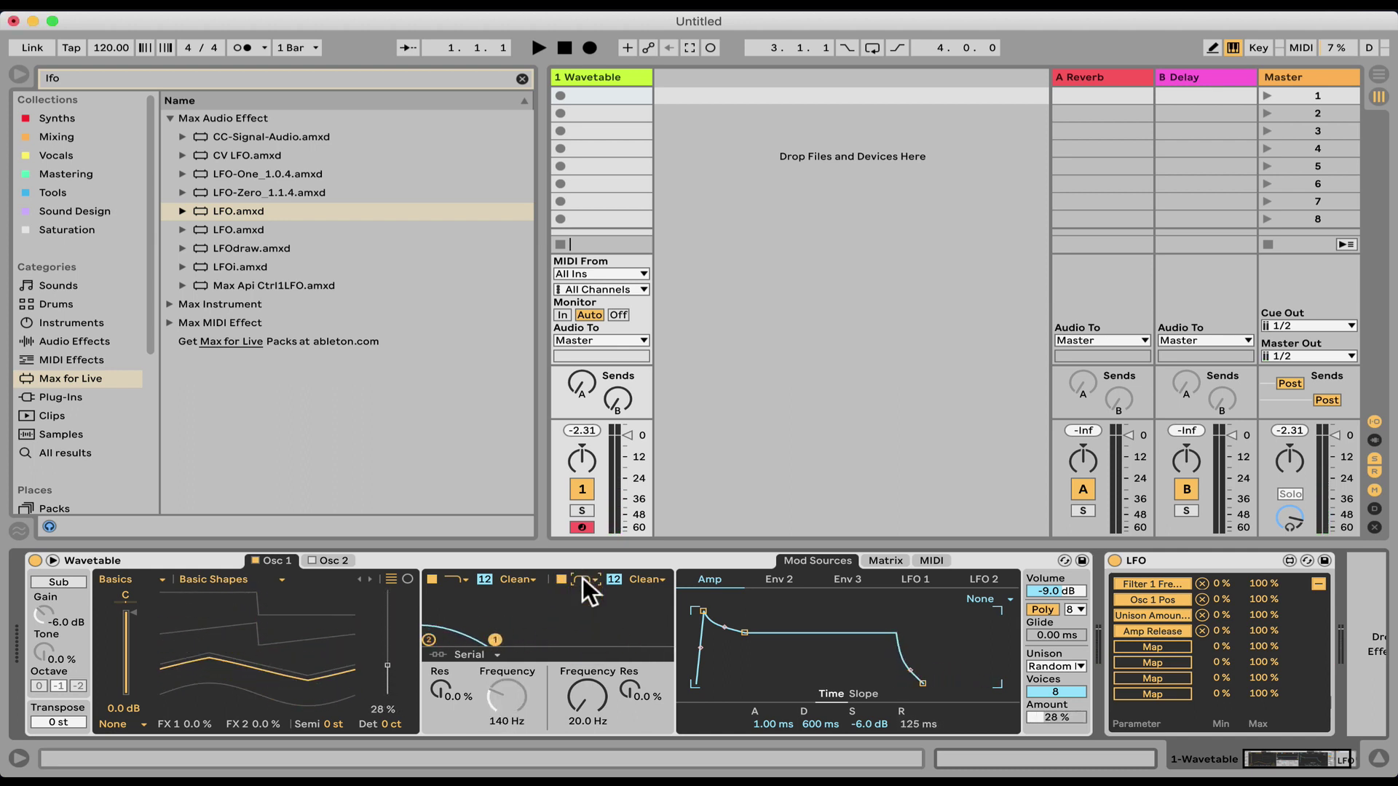
click(1136, 647)
click(570, 702)
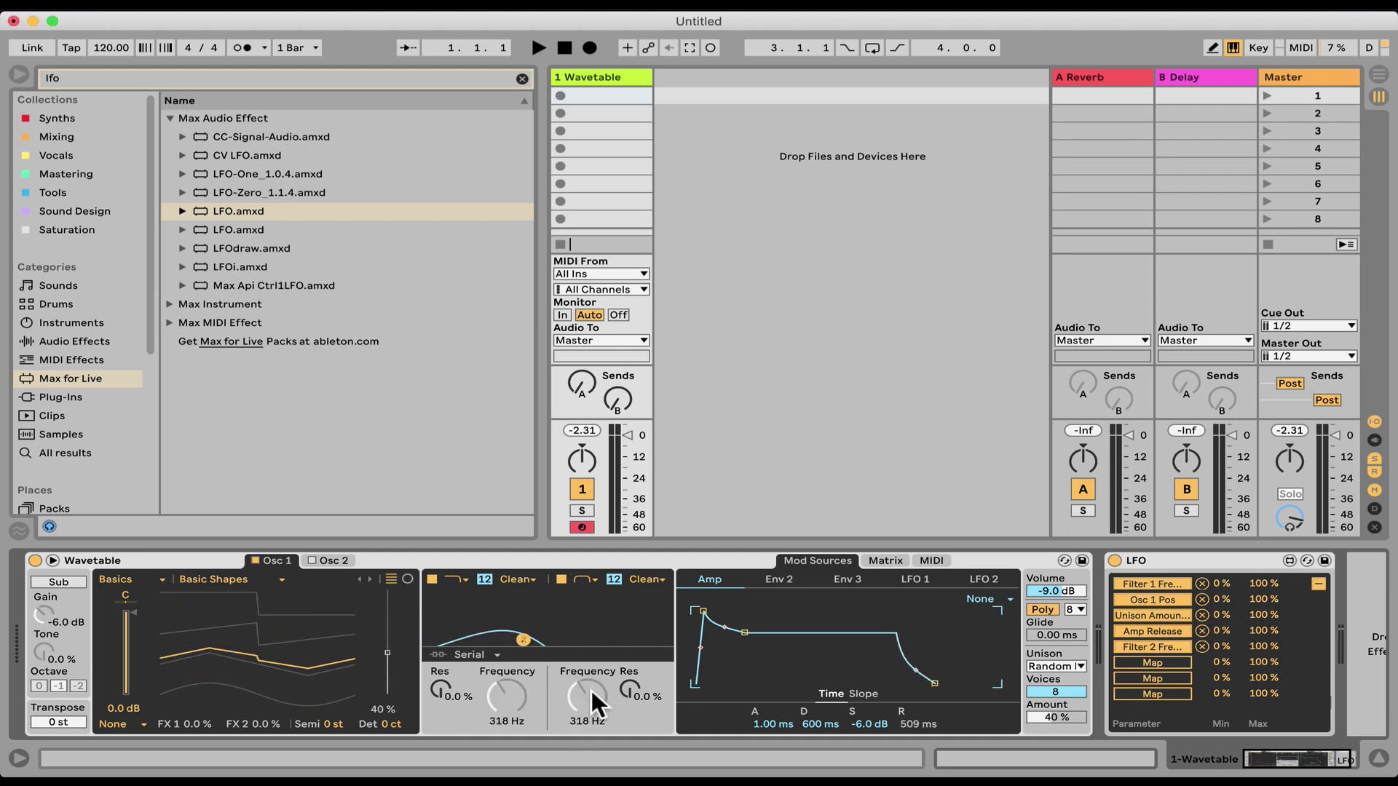
Run the filters in parallel, with Filter 1 MS2 at slope 12 and Filter 2 OSR at slope 24
click(470, 654)
click(479, 684)
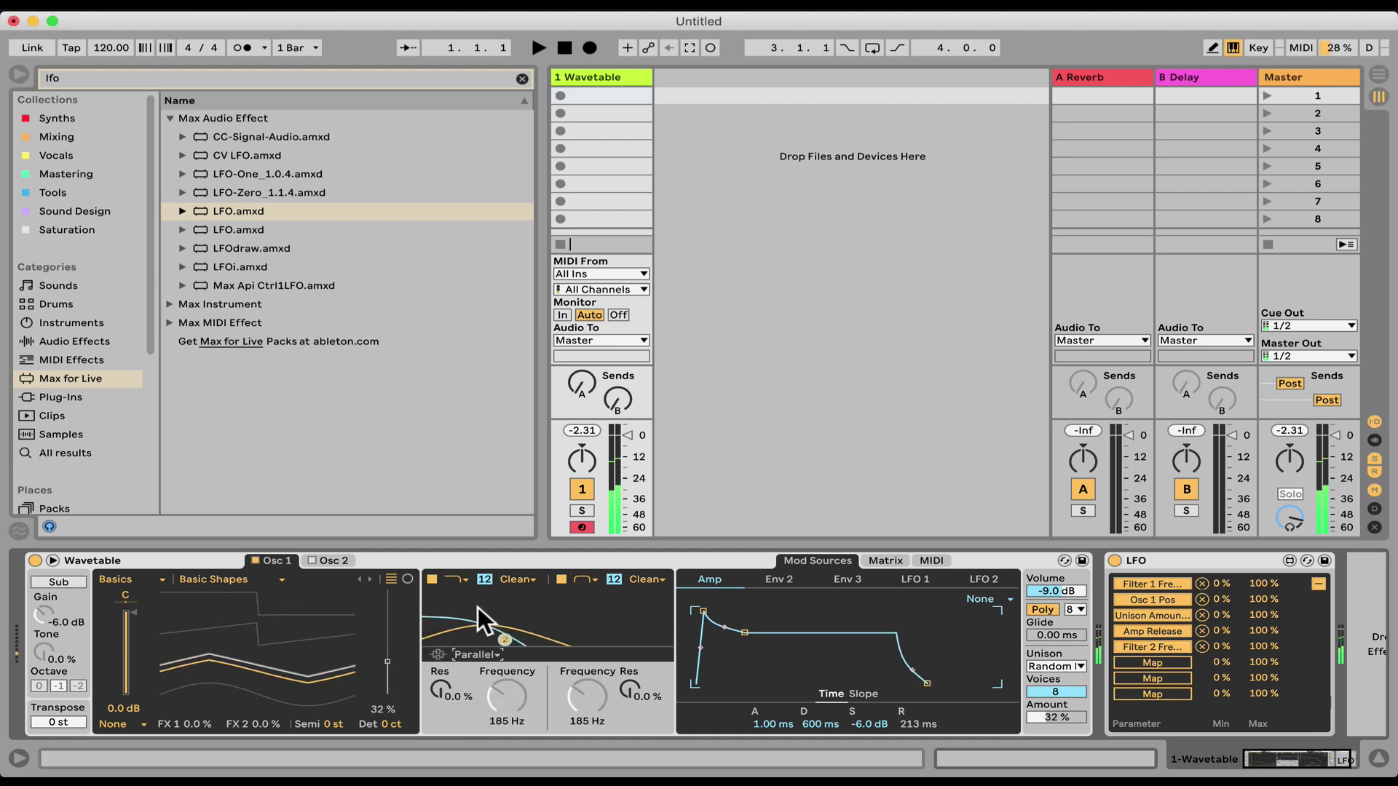
click(482, 579)
click(486, 579)
click(613, 580)
click(655, 578)
click(653, 608)
click(517, 579)
click(528, 620)
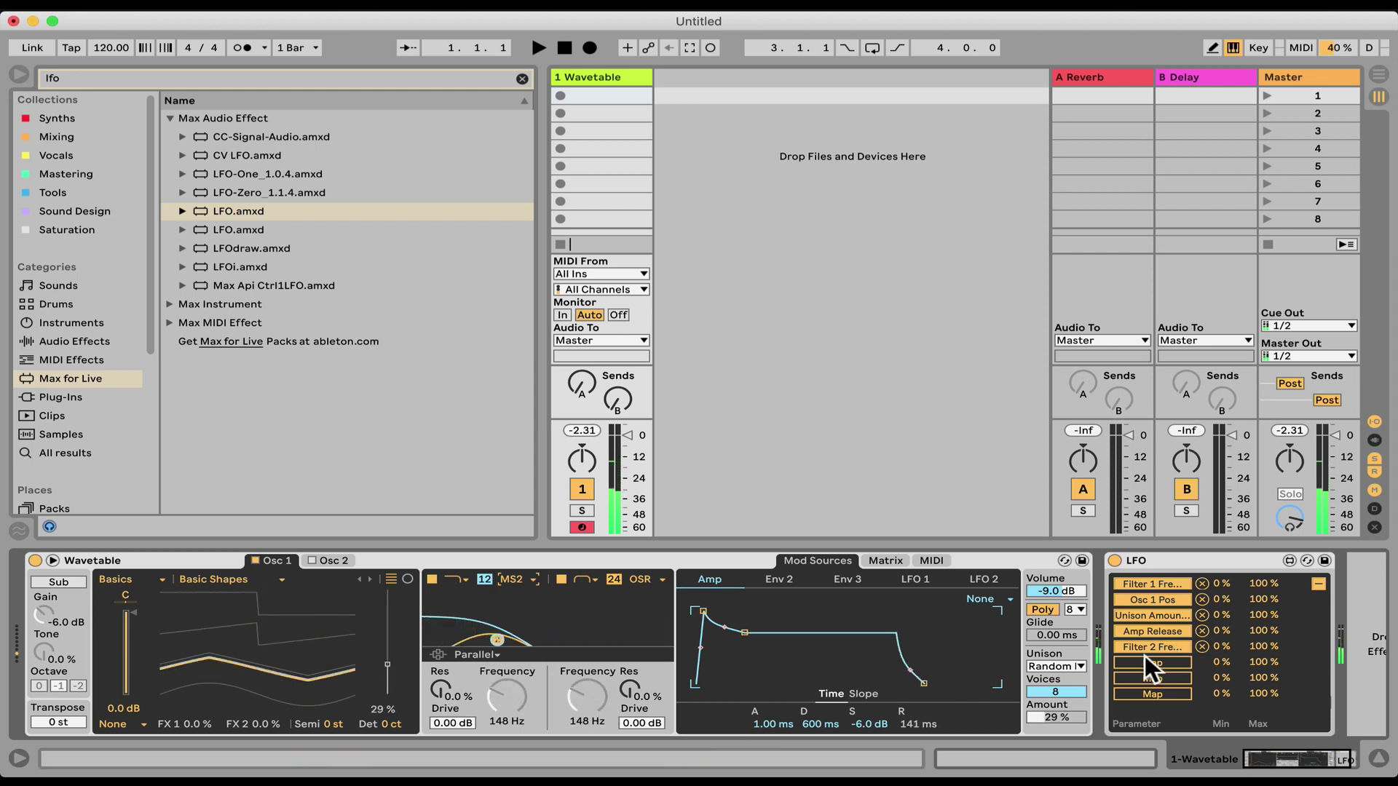
Map both filters' Drive to the LFO, capping Filter 1 Drive modulation at 43%
click(641, 723)
click(1173, 678)
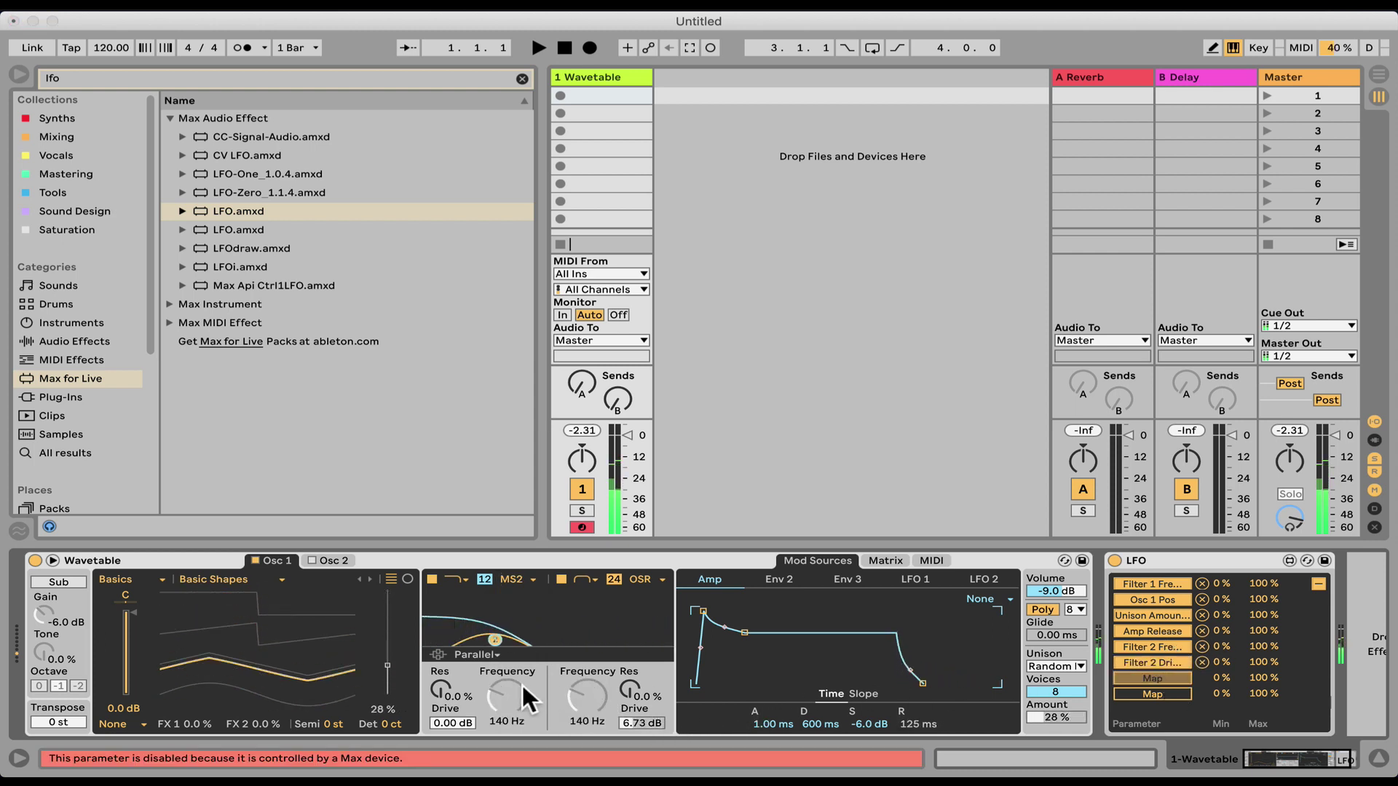
click(452, 723)
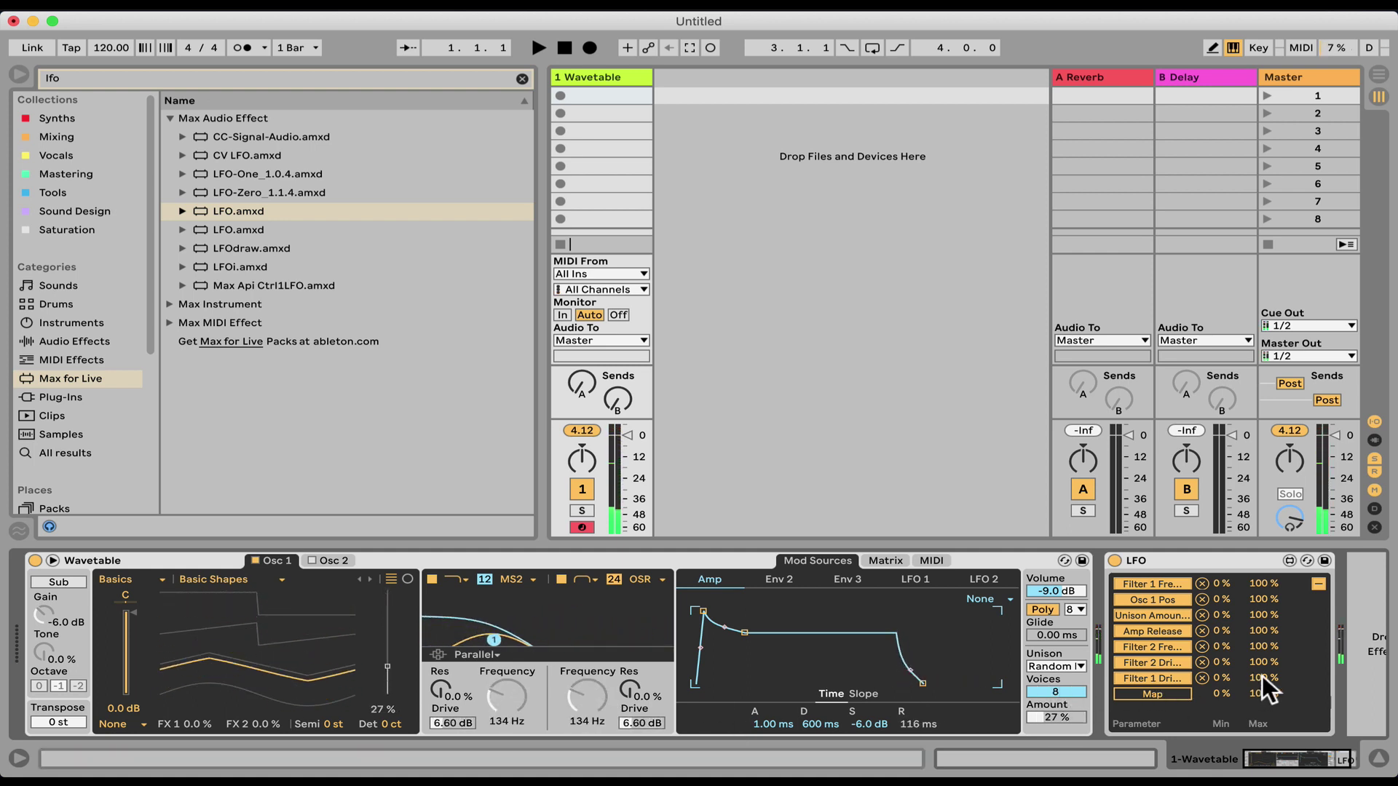
drag(1261, 677, 1261, 721)
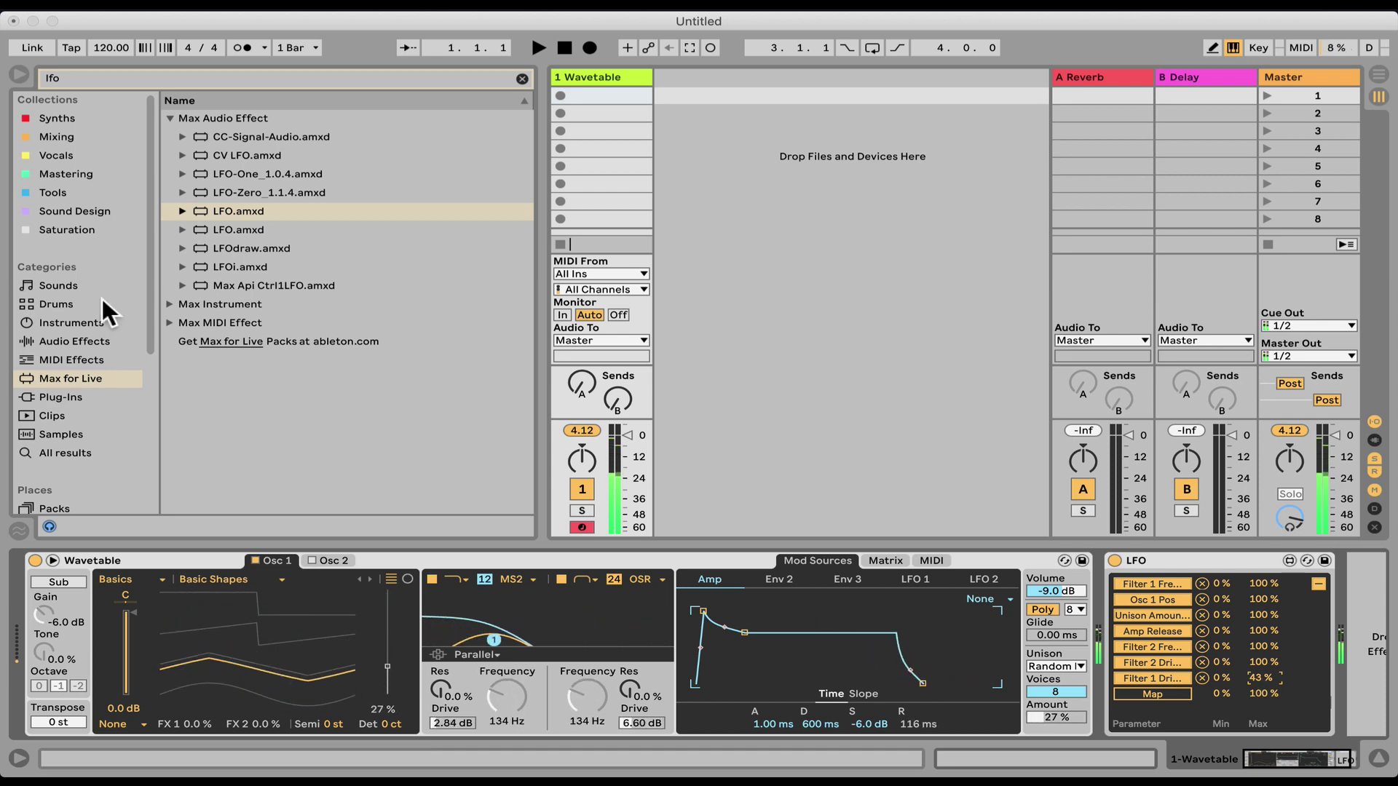
Add Reverb from Audio Effects and map its Dry/Wet to the LFO with a 51% maximum
click(522, 79)
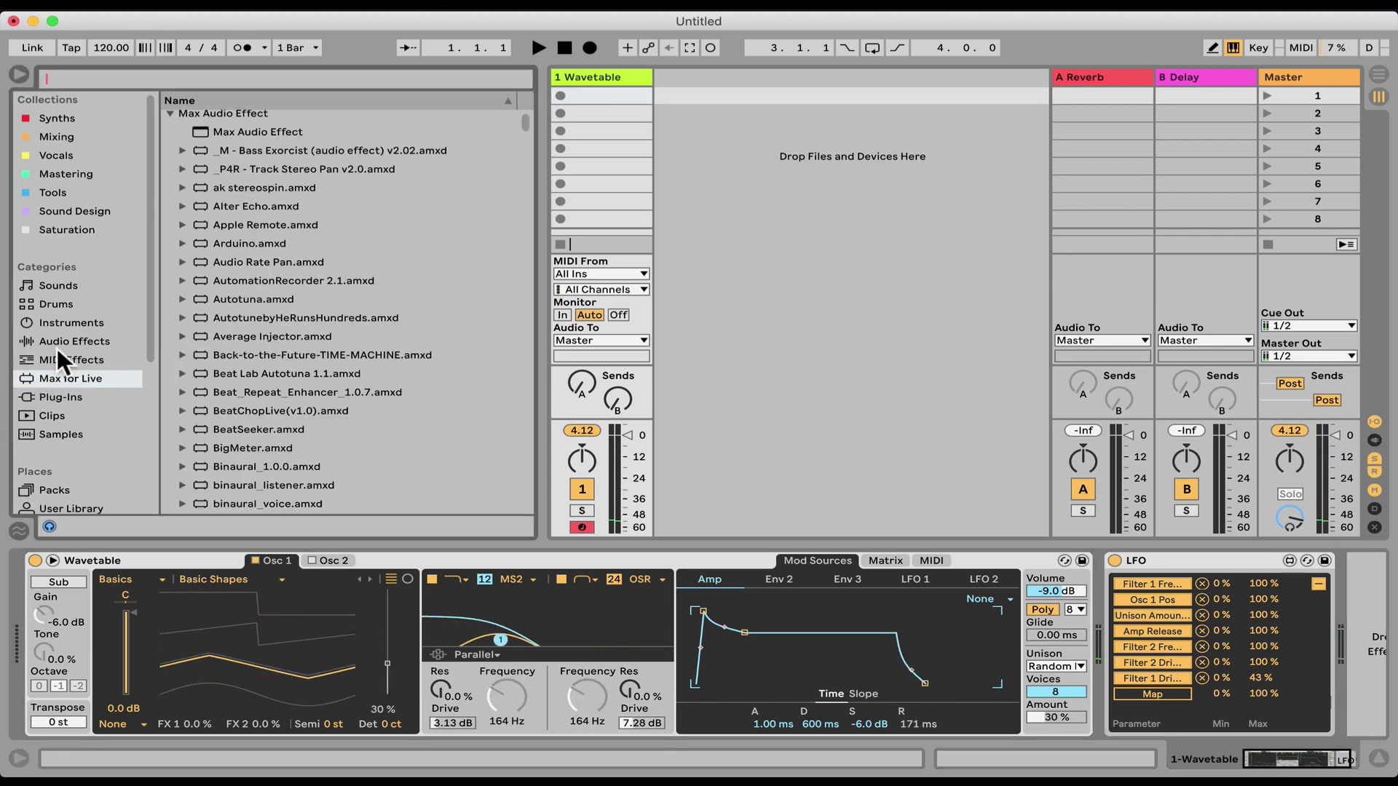
click(72, 341)
scroll(229, 372, down, 5)
double_click(228, 393)
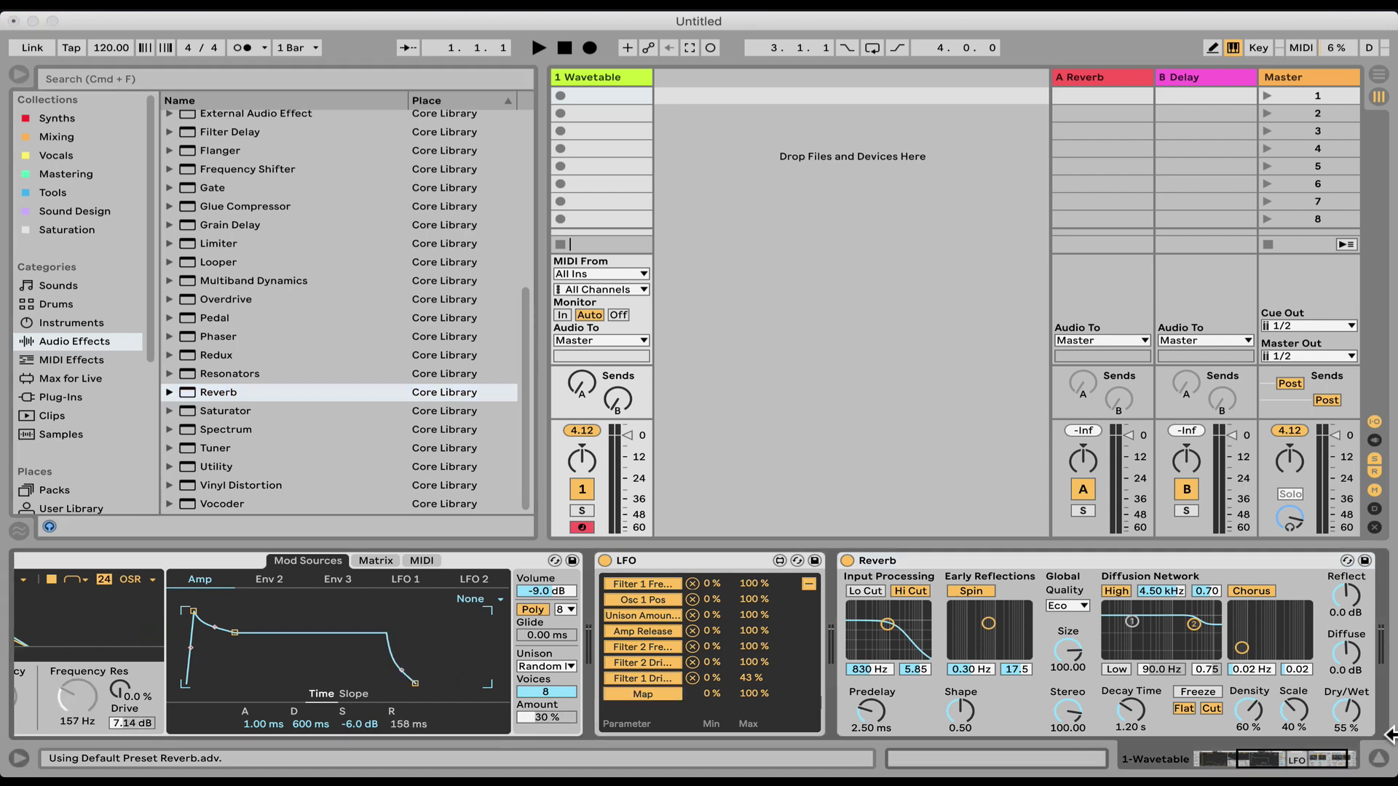
click(1347, 710)
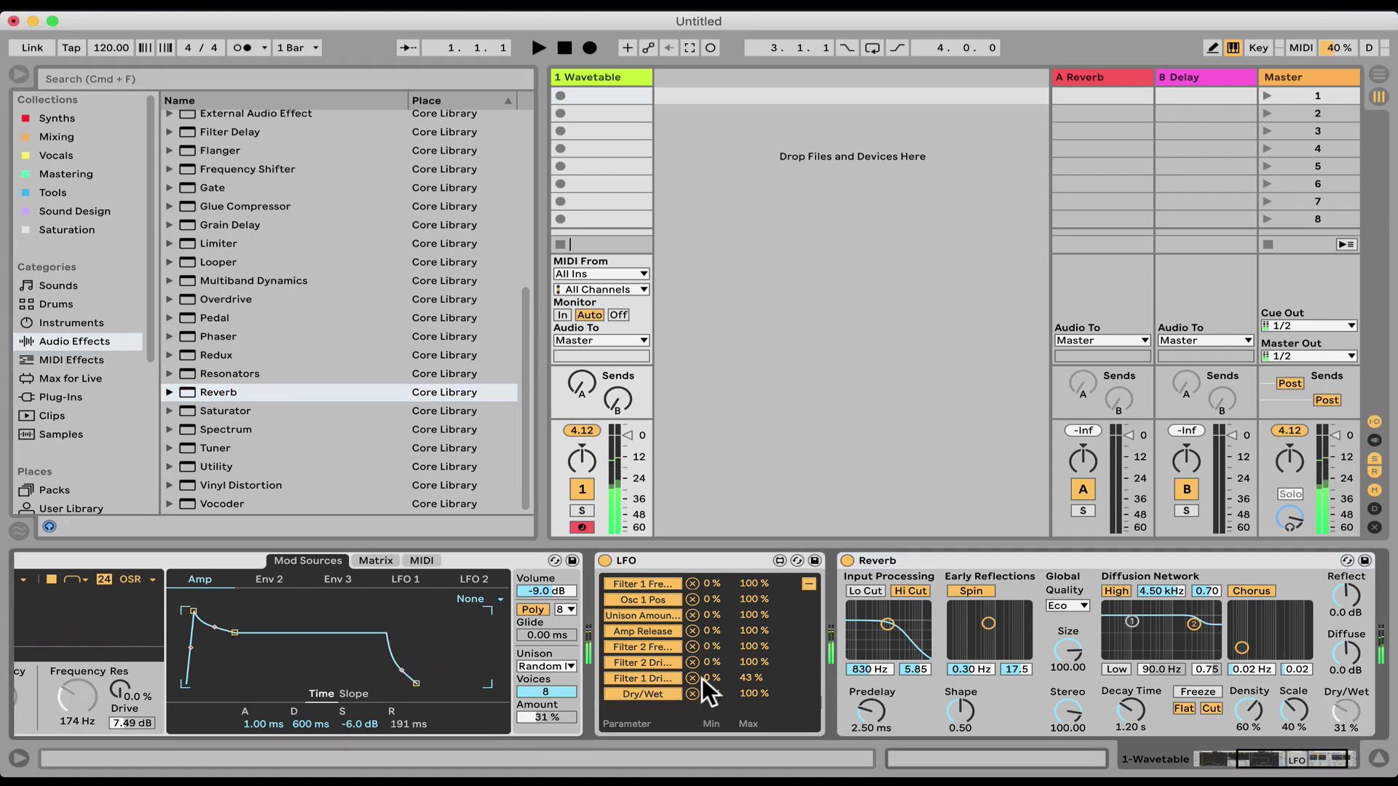
drag(754, 693, 754, 700)
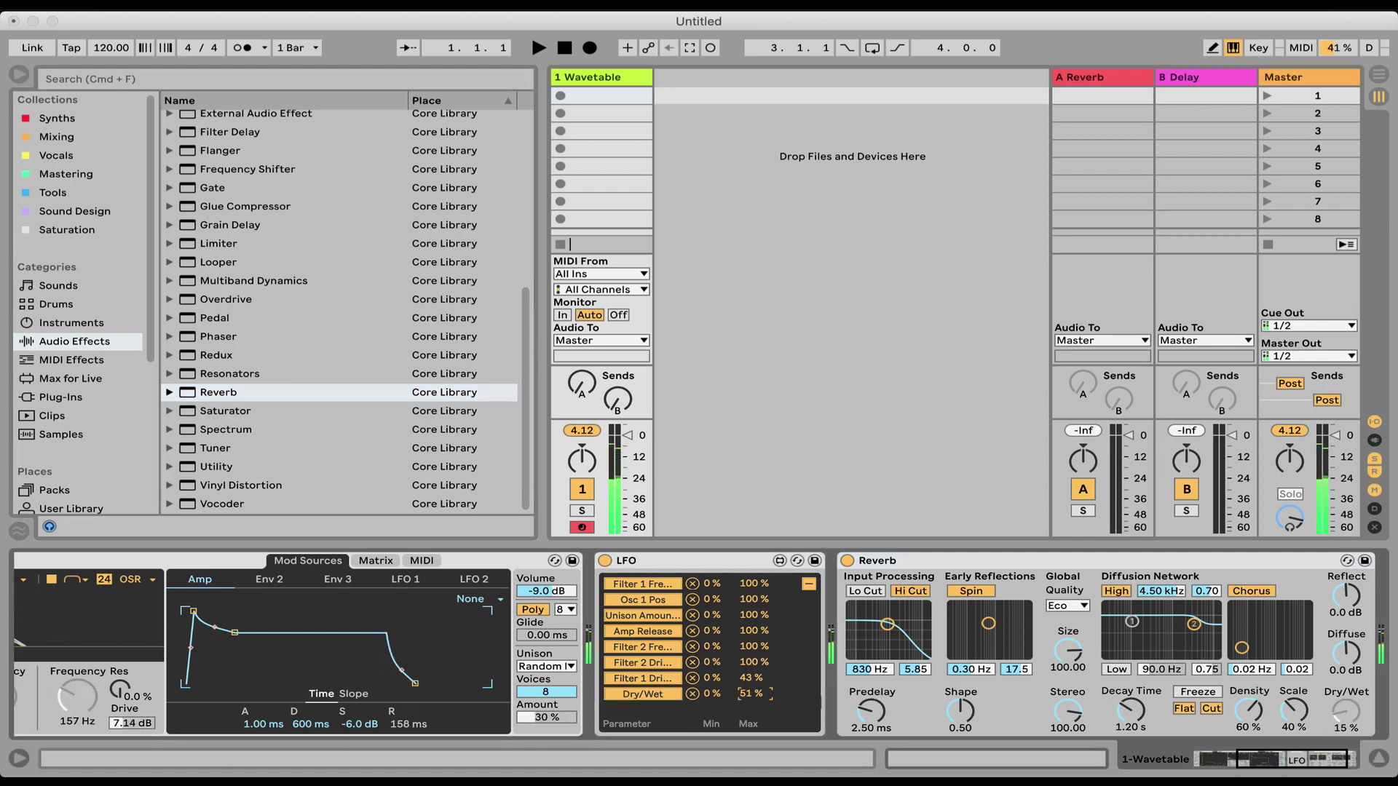
Set the LFO to a tempo-synced 1/8 rate, Down waveform, and 15% Smooth
click(808, 584)
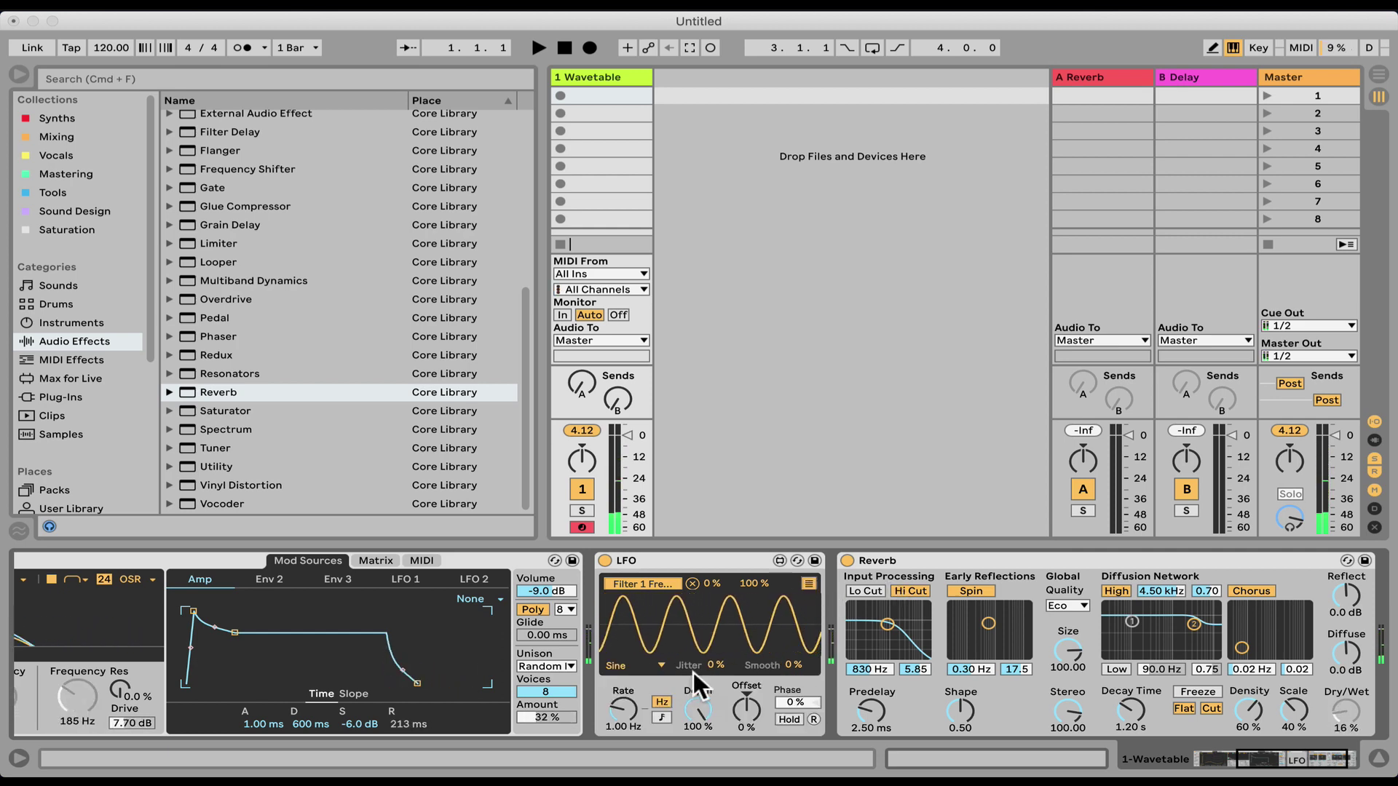
click(661, 718)
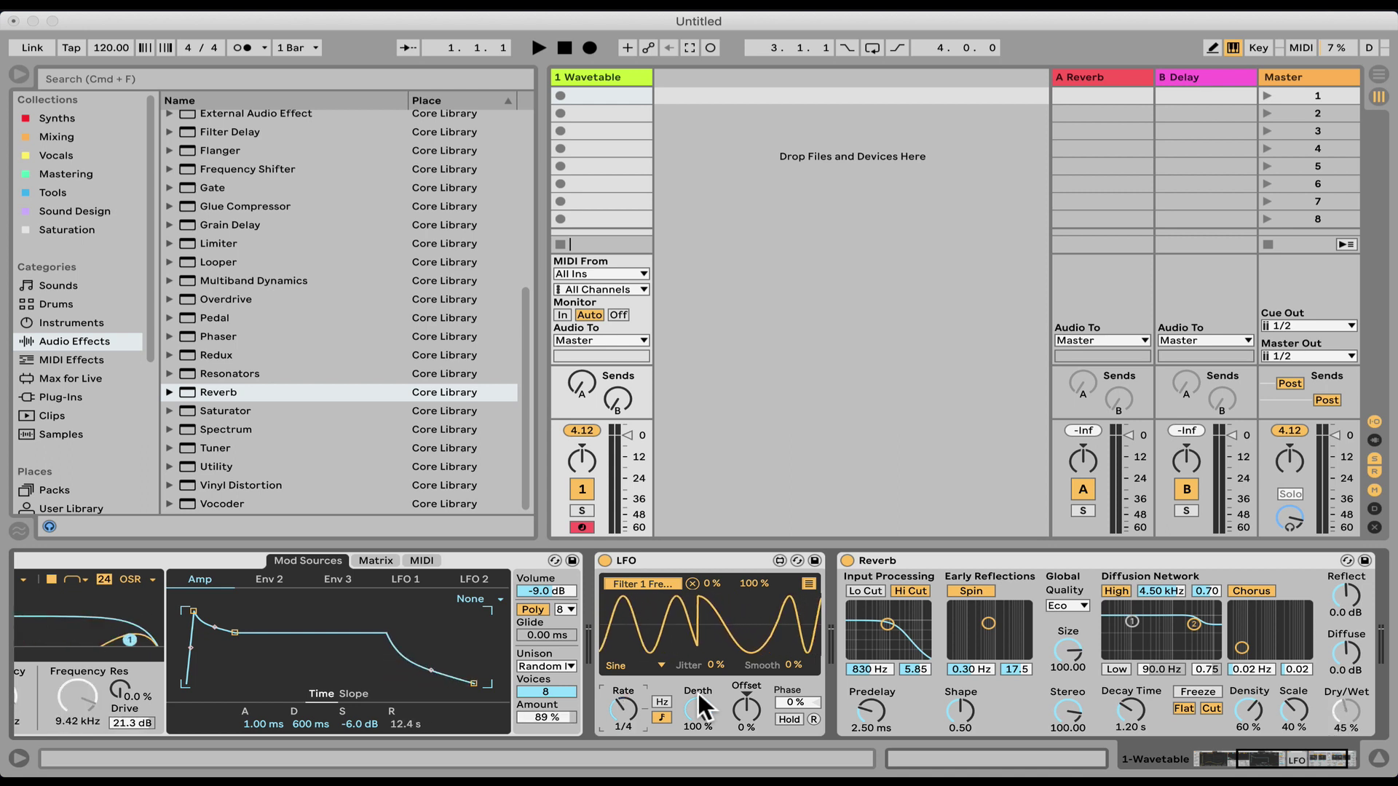
key(Up)
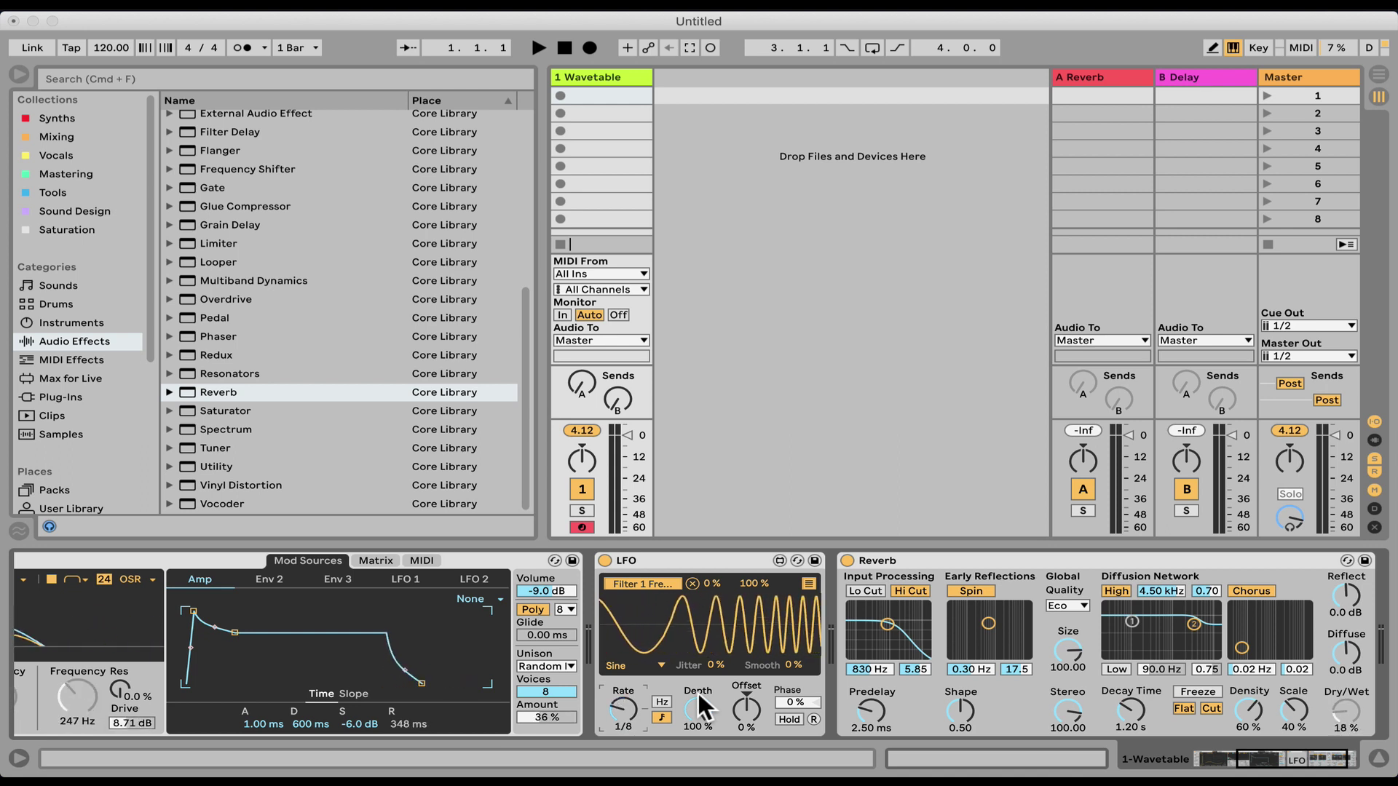
click(653, 662)
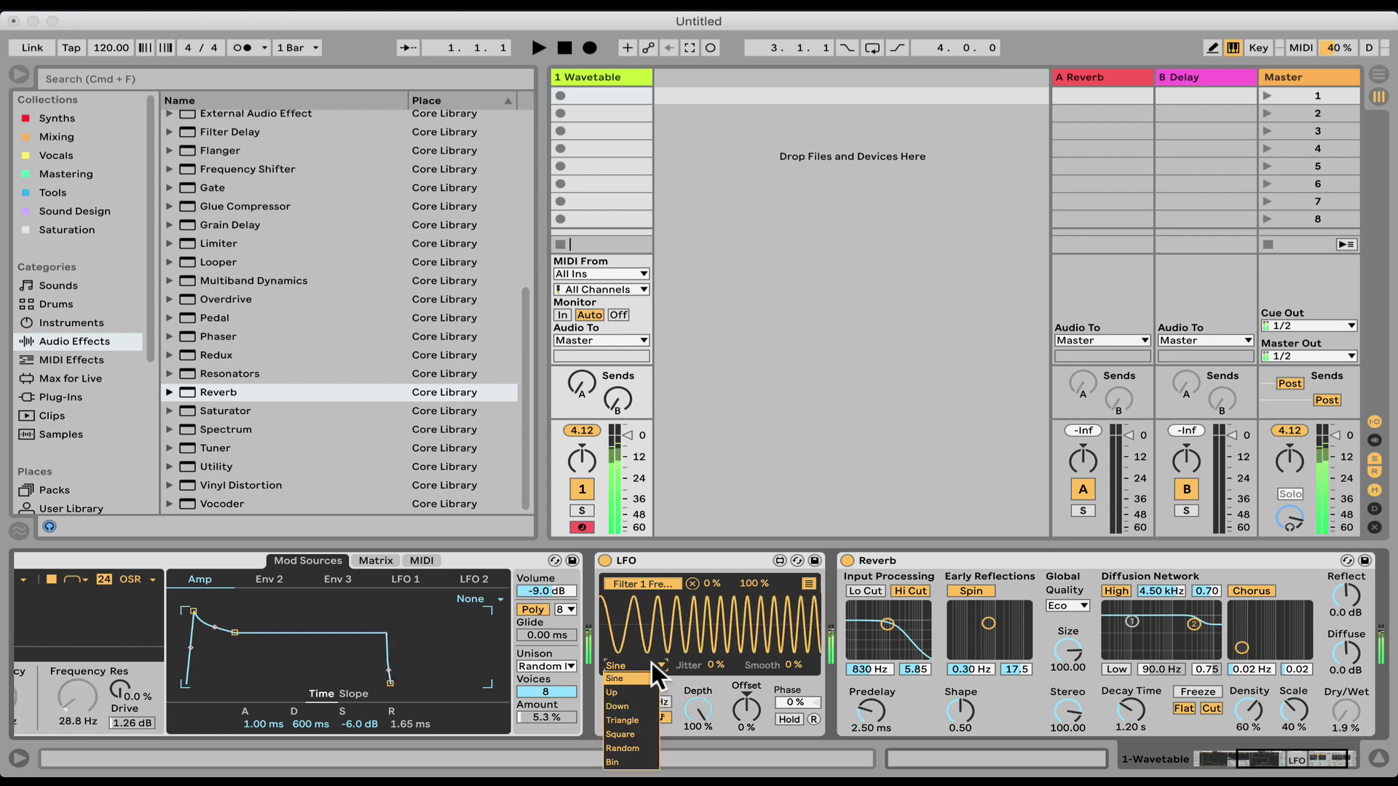
click(641, 701)
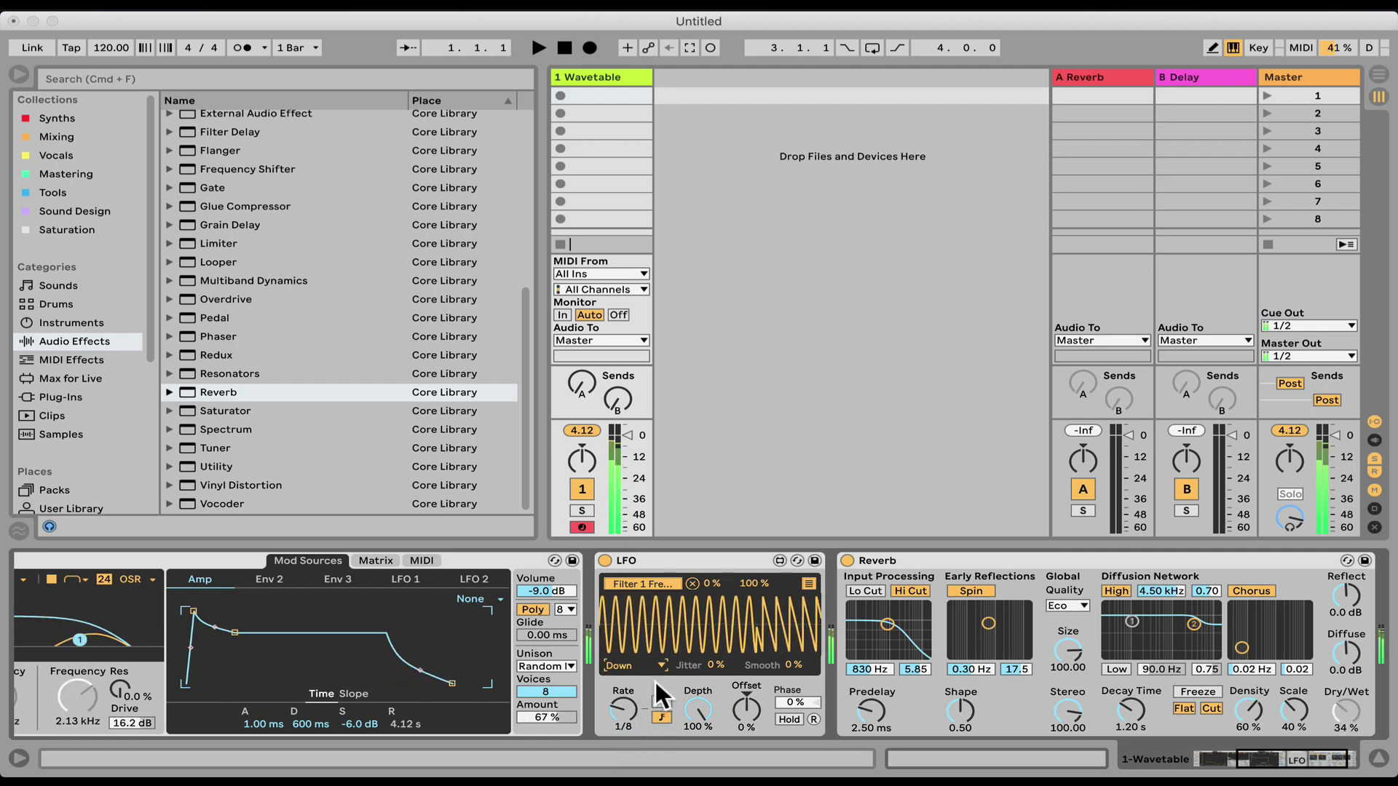
drag(798, 664, 797, 647)
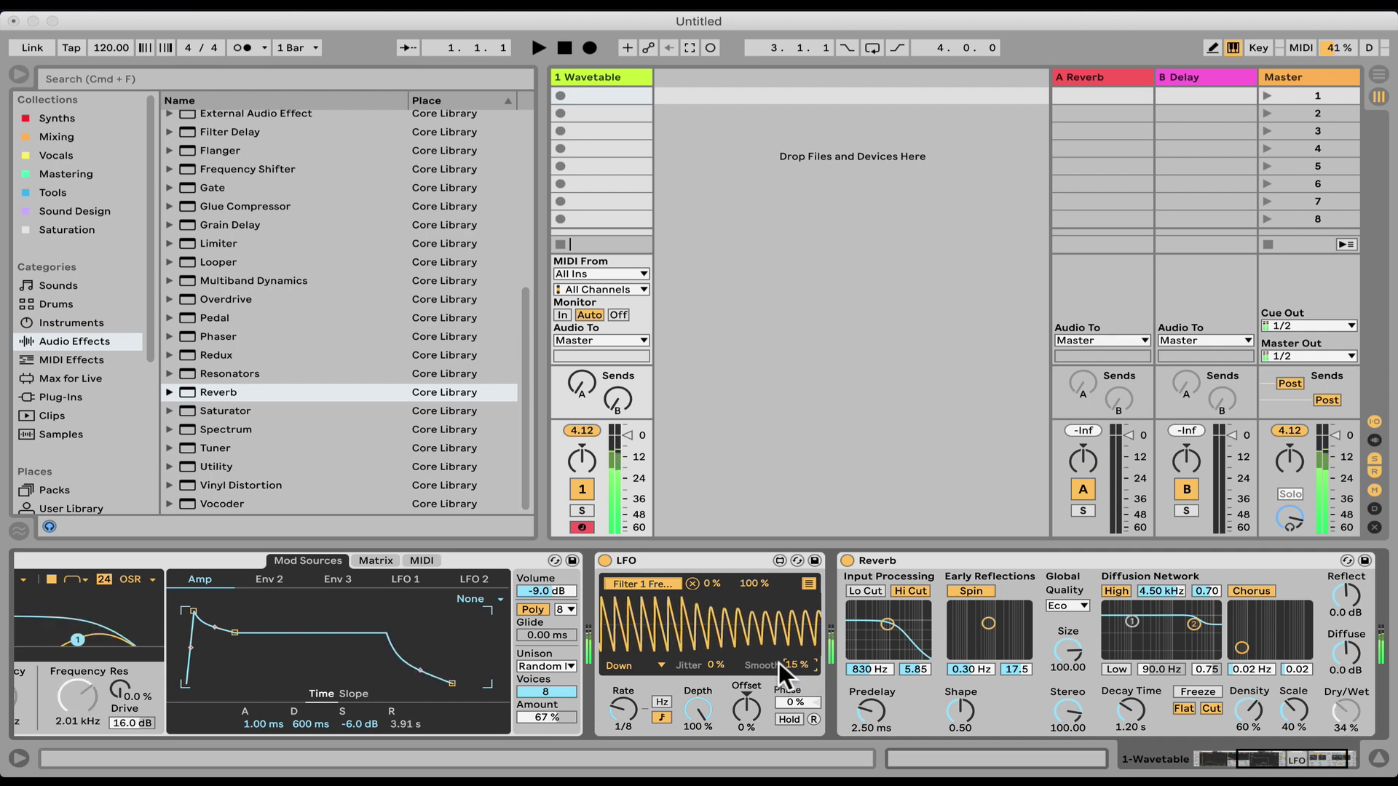
Show the Packs browser and collapse the Core Library folder
click(806, 581)
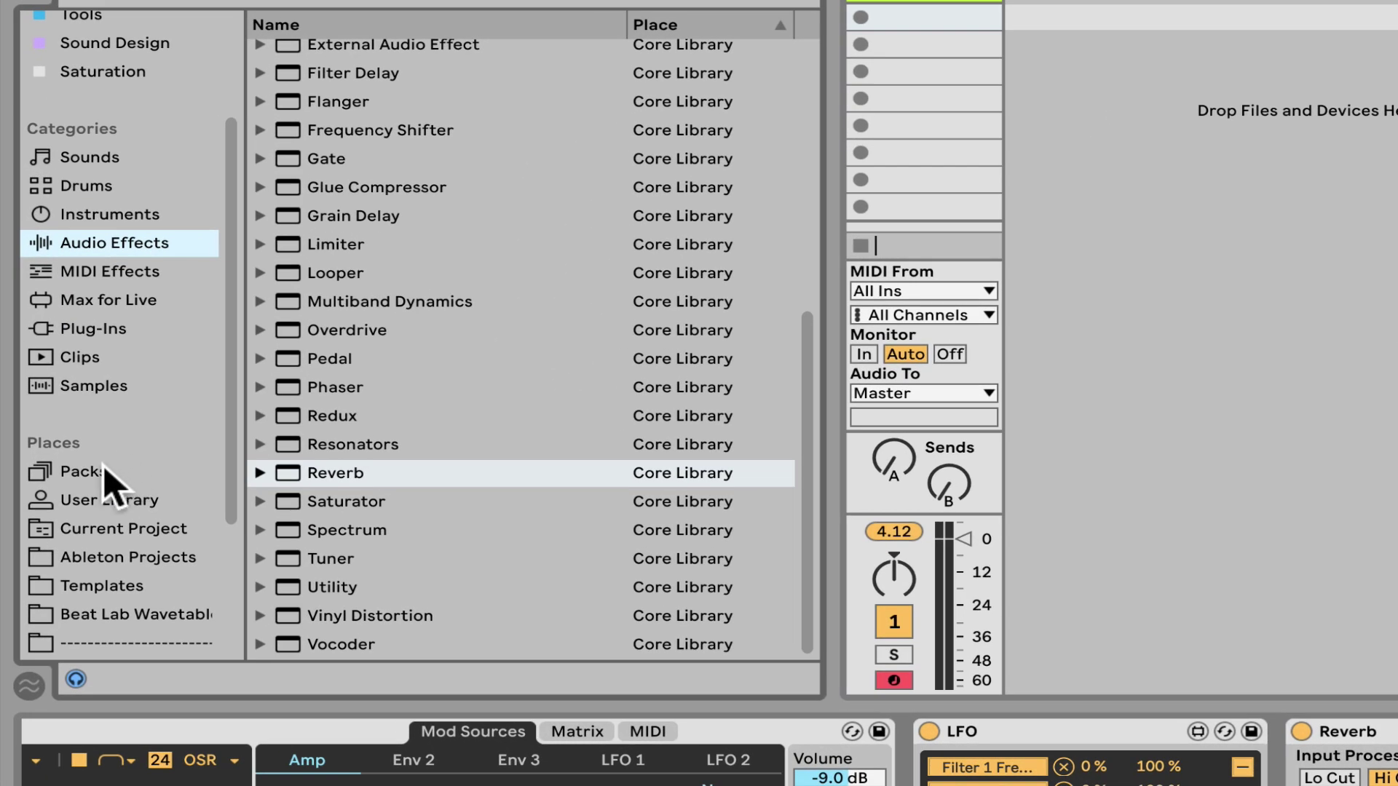
click(58, 490)
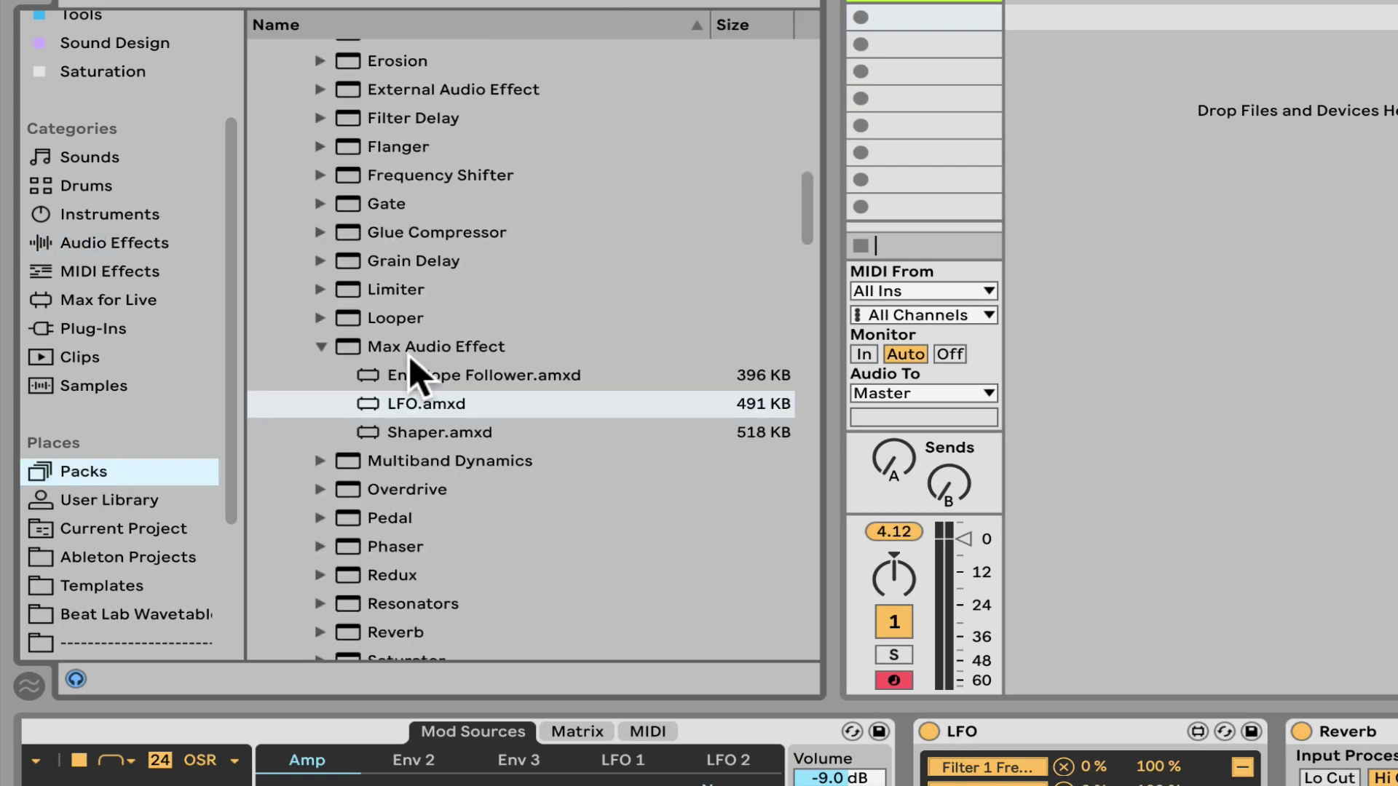
key(Left)
key(Left)
key(Left)
key(Left)
key(Left)
key(Left)
key(Left)
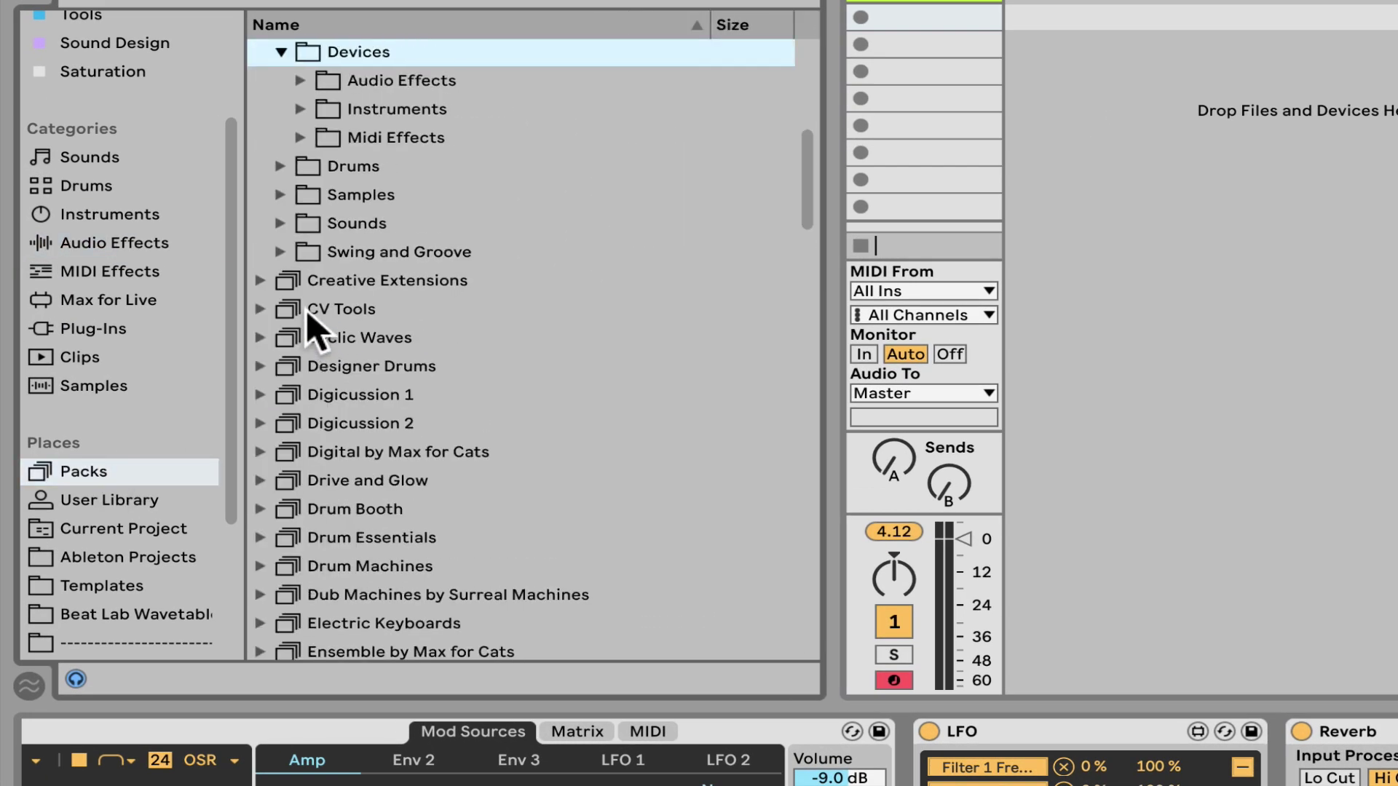
key(Left)
scroll(321, 328, down, 10)
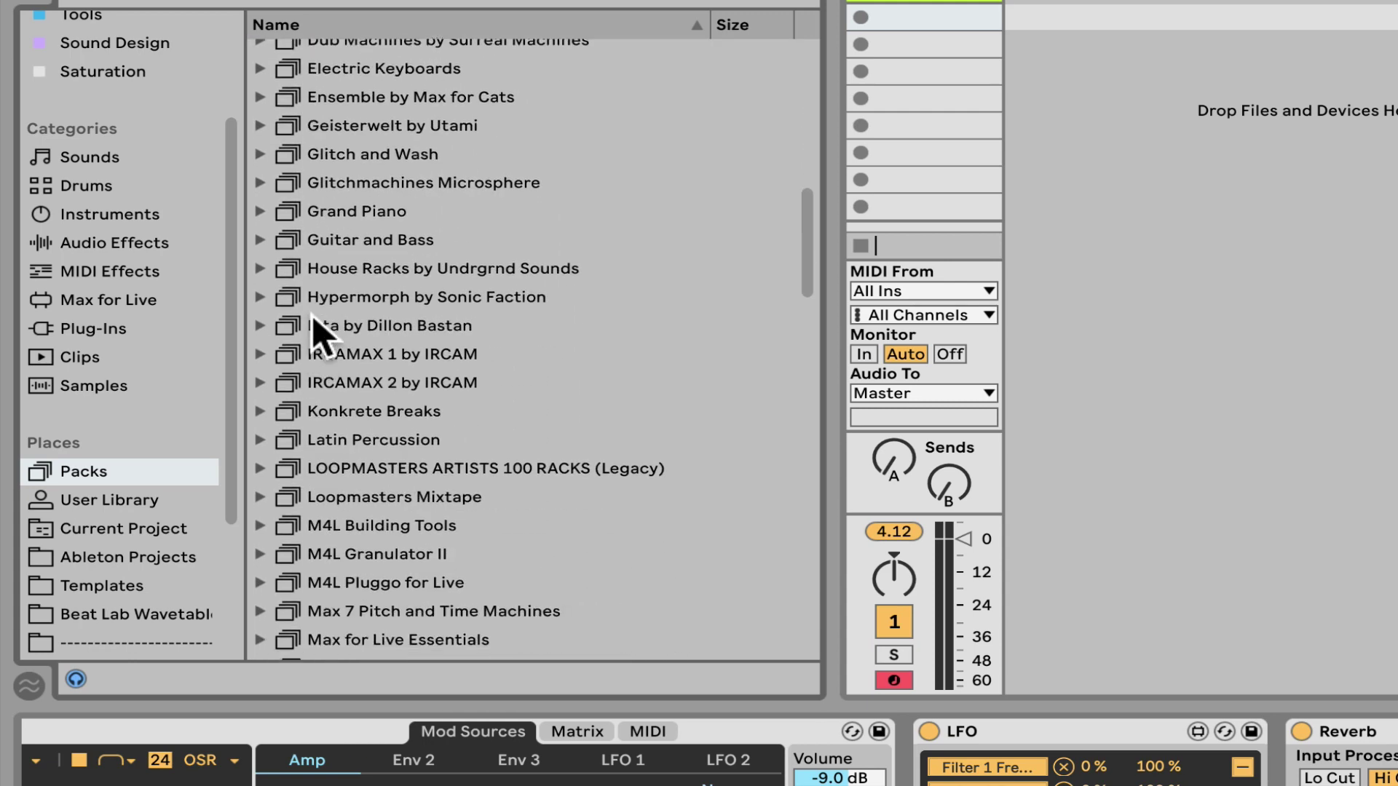
Expand Max for Live Essentials > Max Audio Effect > Control Devices
click(386, 376)
key(Down)
key(Down)
key(Right)
key(Down)
key(Down)
key(Down)
key(Right)
key(Down)
key(Down)
key(Down)
key(Right)
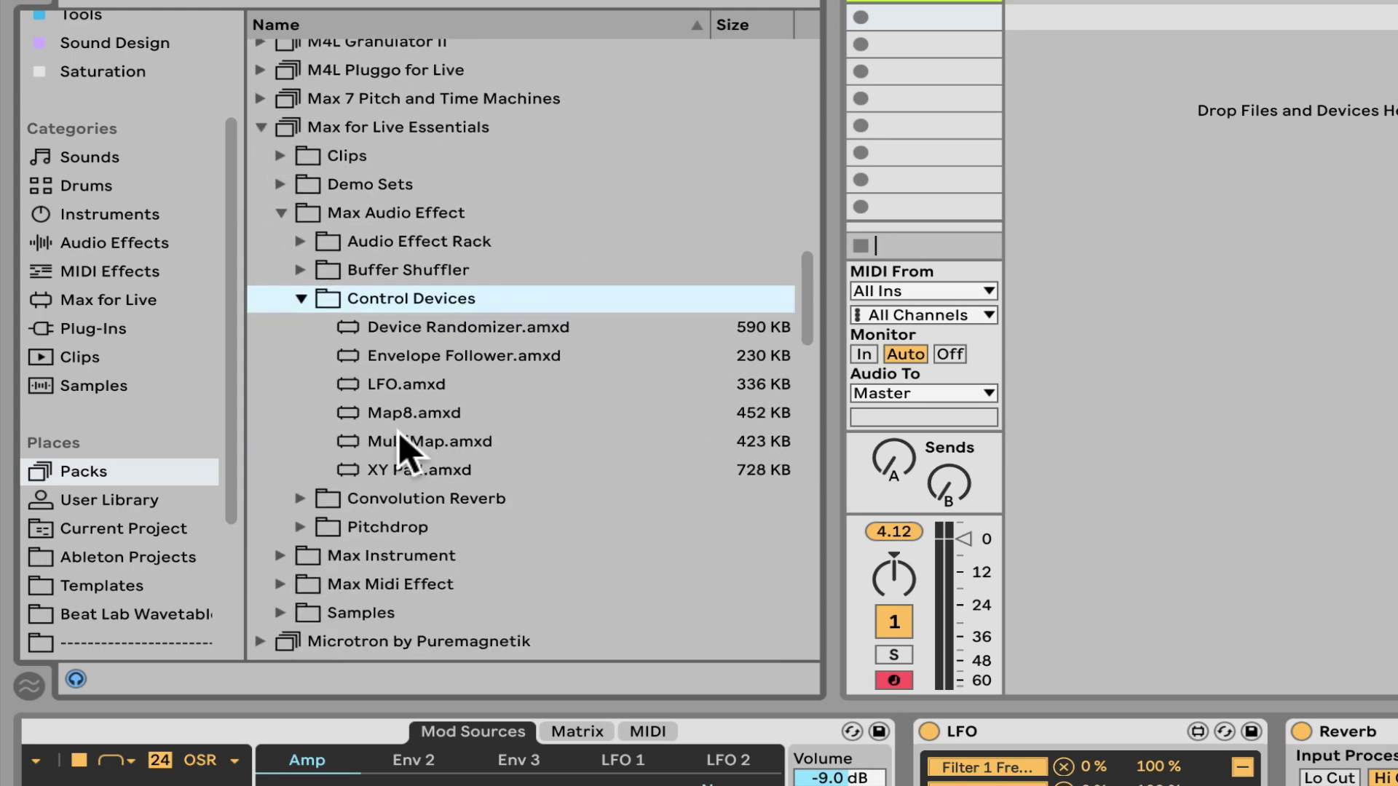
Insert MultiMap between LFO and Reverb and retarget the LFO's Dry/Wet slot to MultiMap Input at 100%
drag(399, 441, 1281, 785)
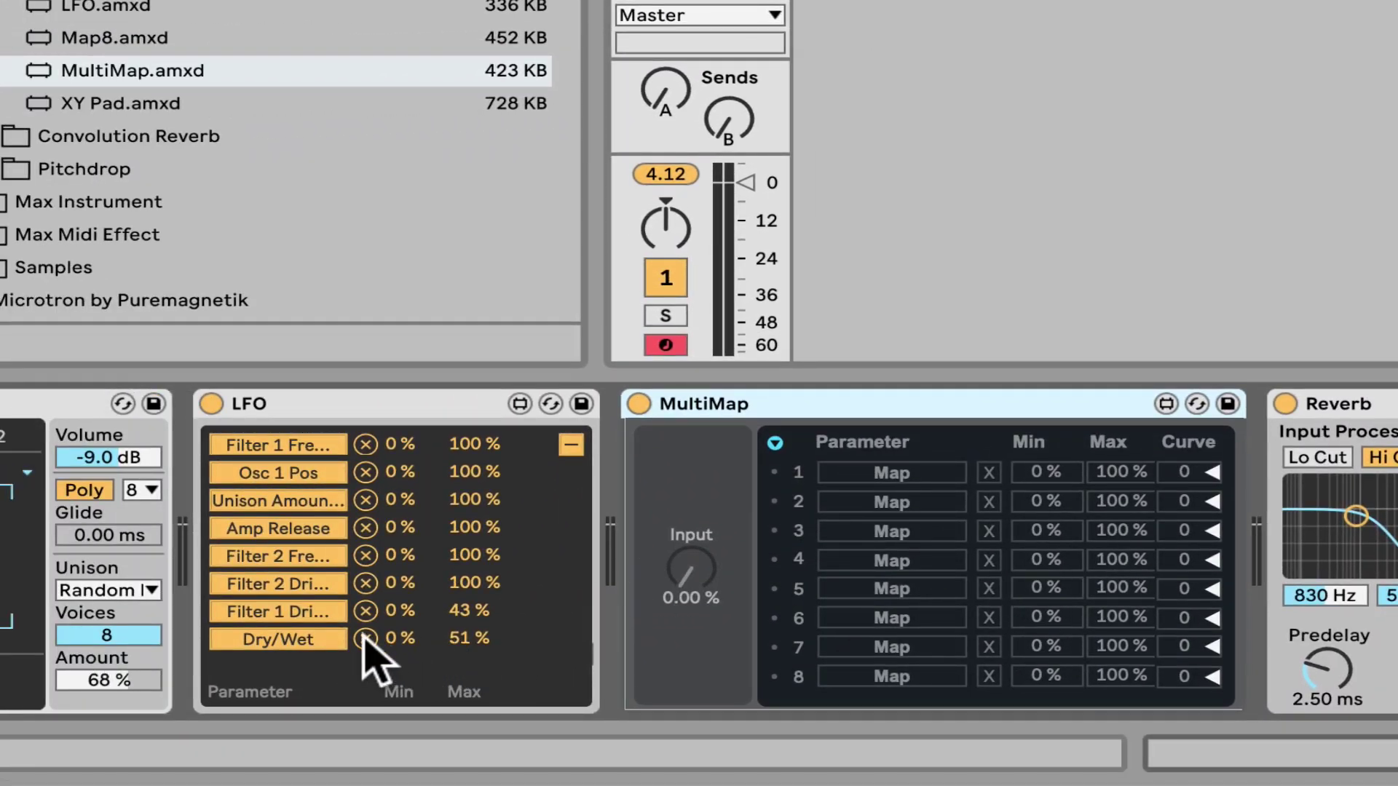
click(365, 639)
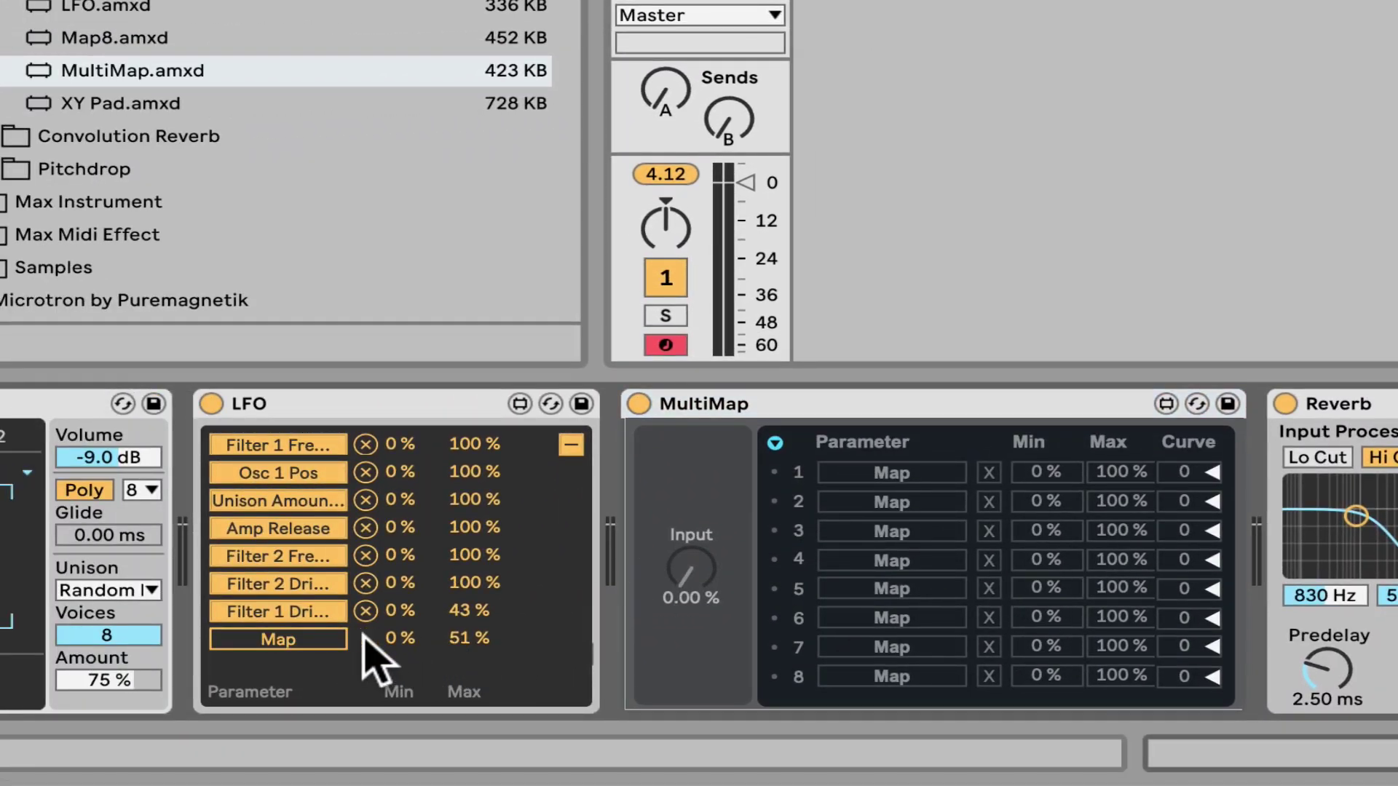
click(323, 639)
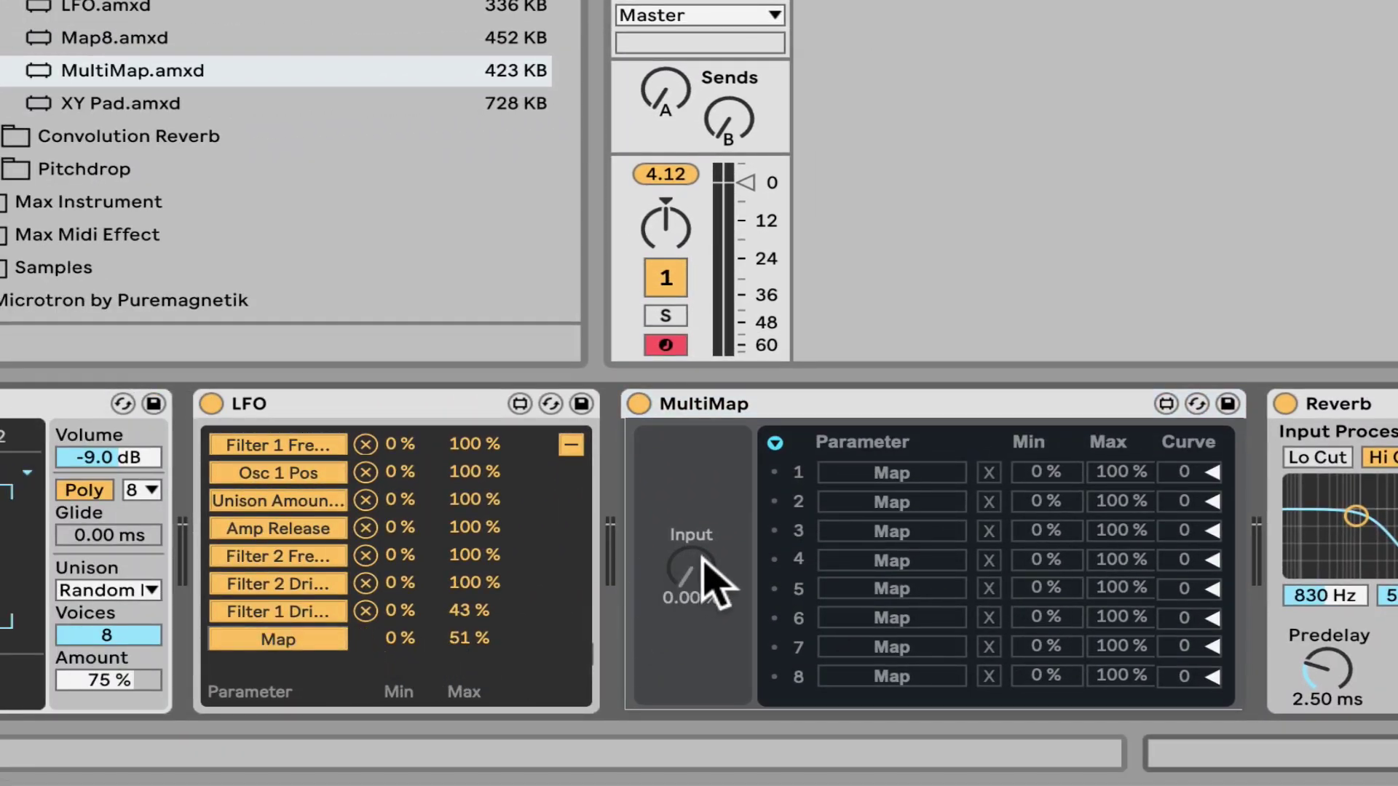
click(691, 576)
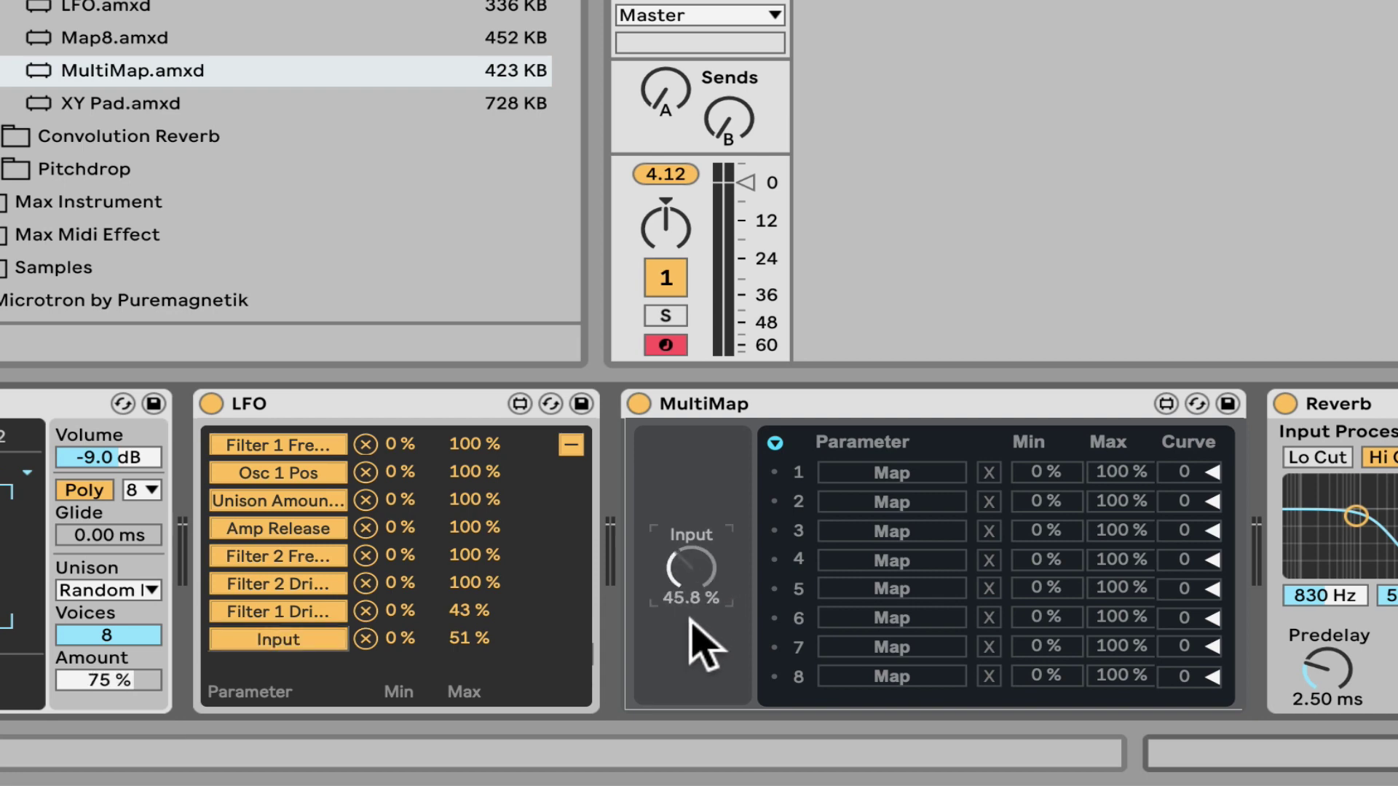
drag(474, 638, 473, 604)
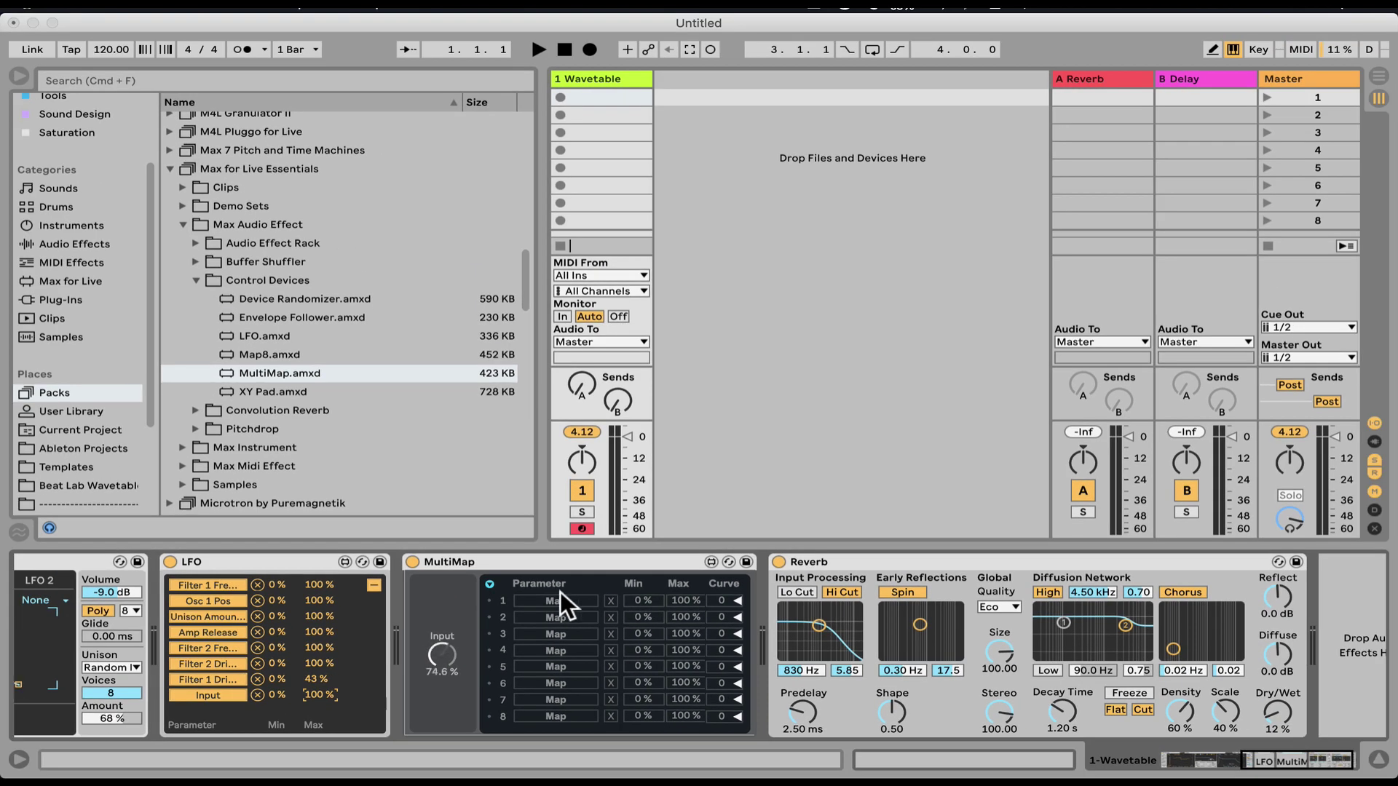
Map MultiMap slot 1 to the Reverb, and slots 3 and 4 to the track's Send A and Send B
click(895, 473)
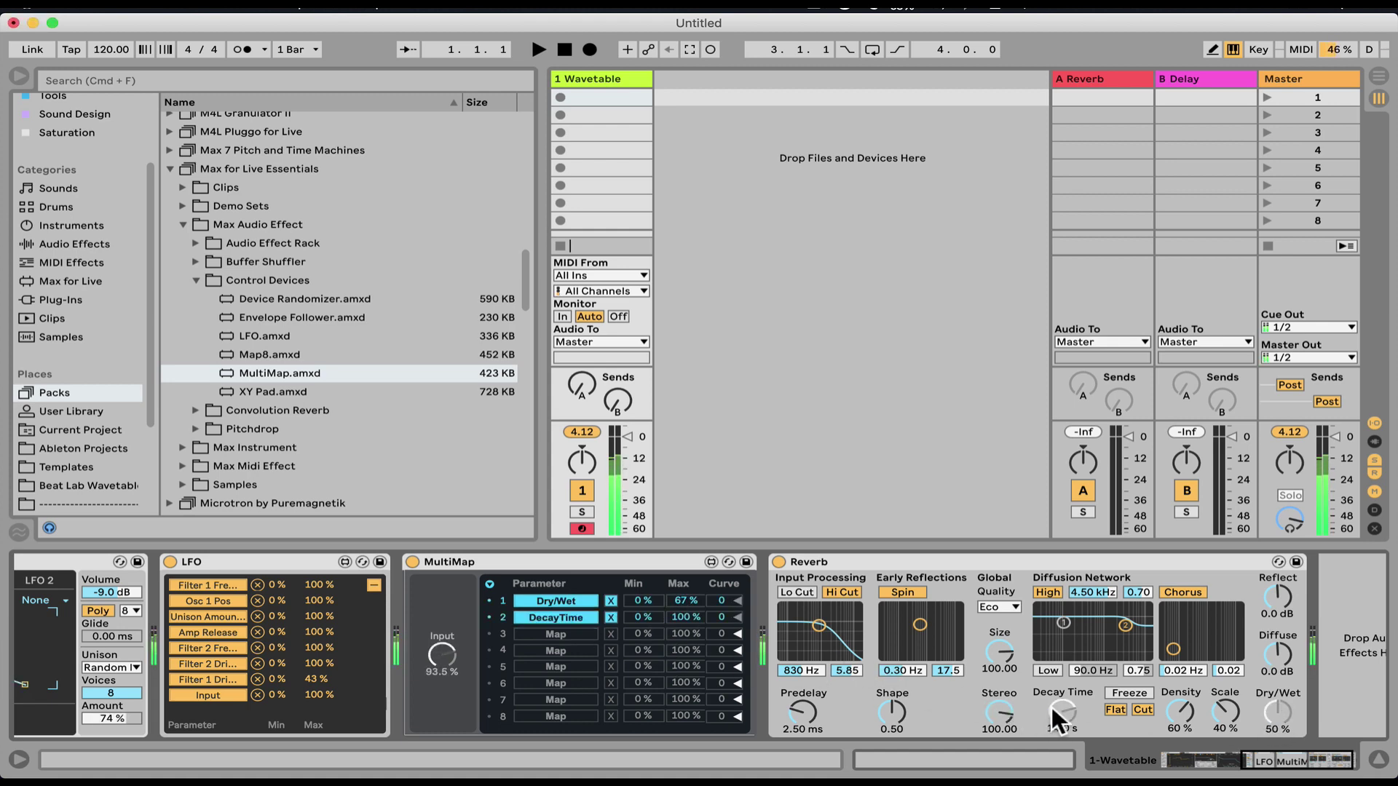
click(564, 635)
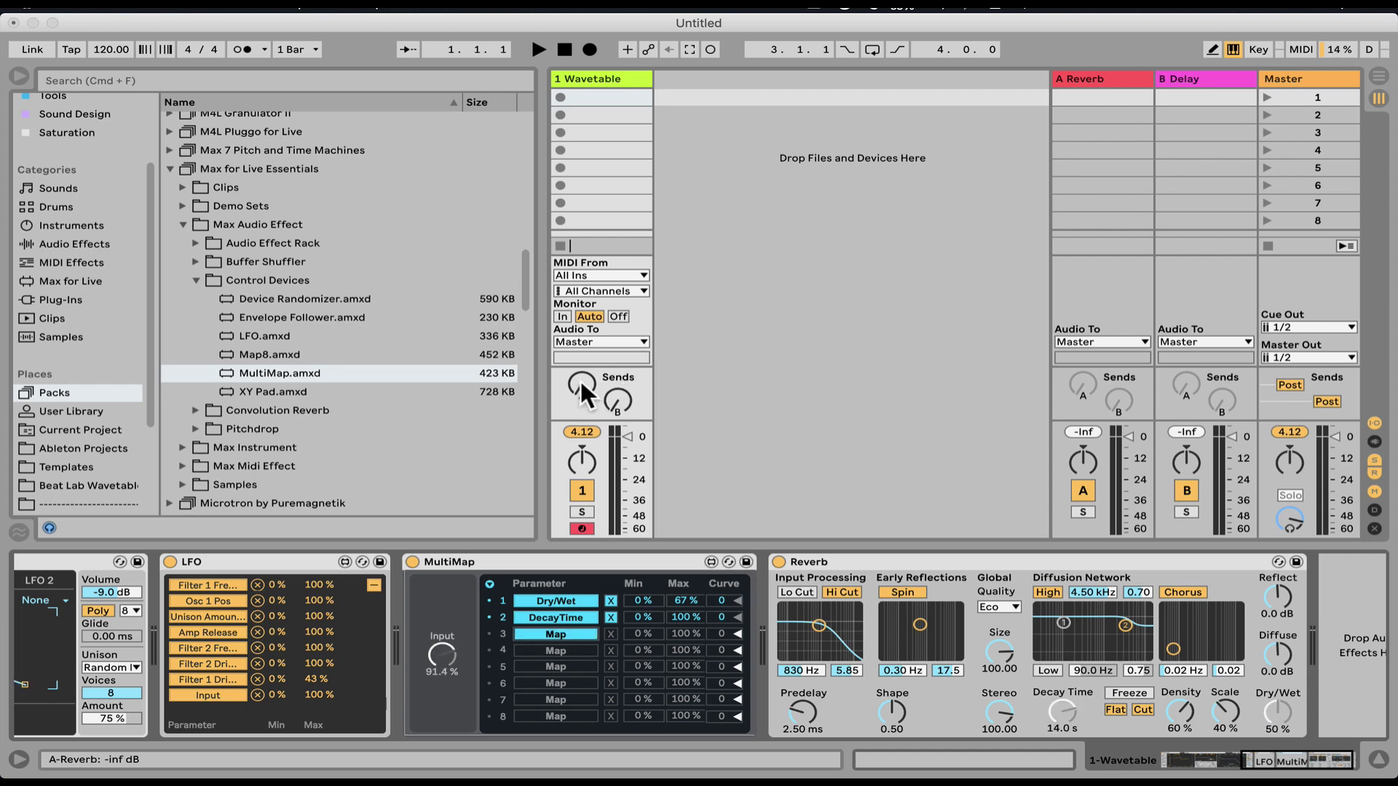
click(581, 383)
click(575, 649)
click(619, 400)
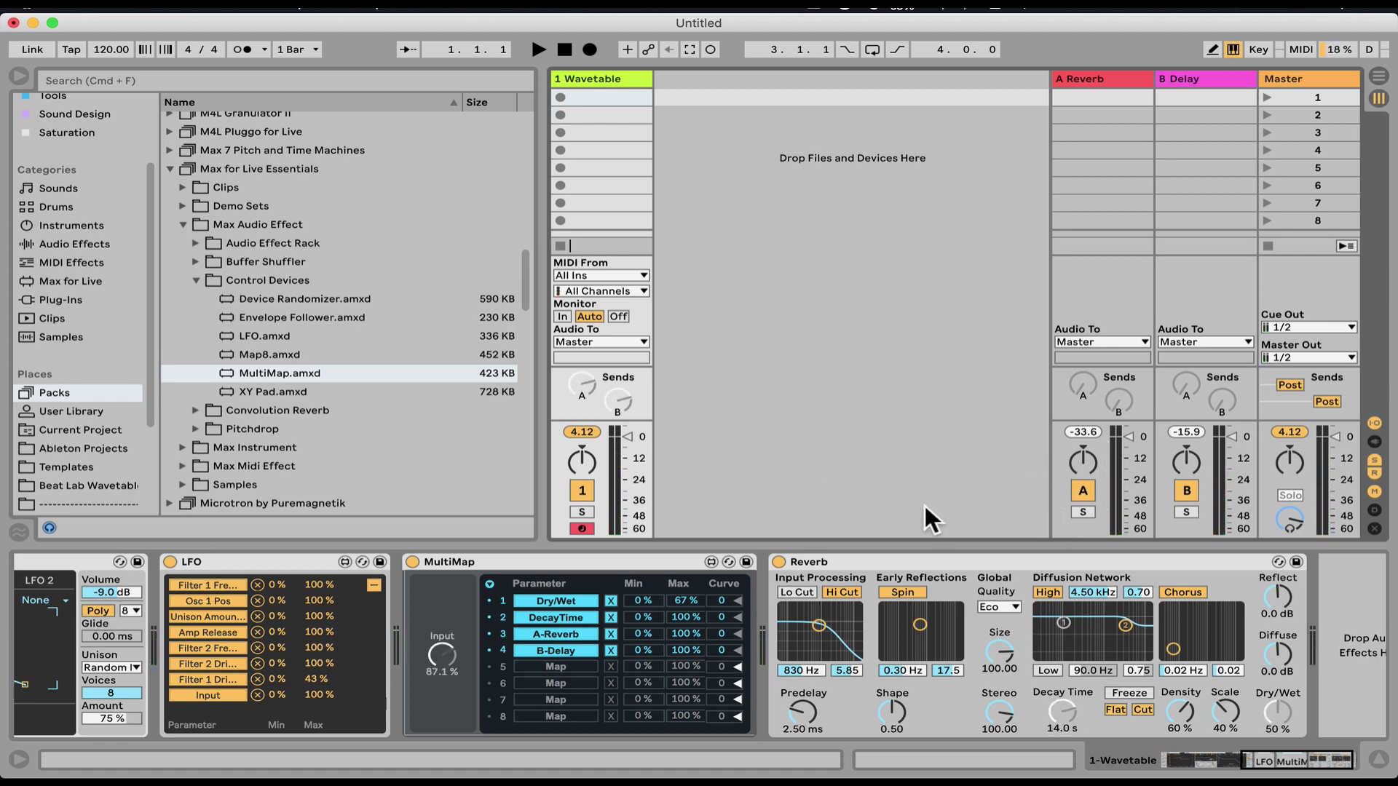
Drag the Comet VST reverb from Plug-Ins > Reverbs onto the chain after Reverb, moving its window up-left
click(61, 300)
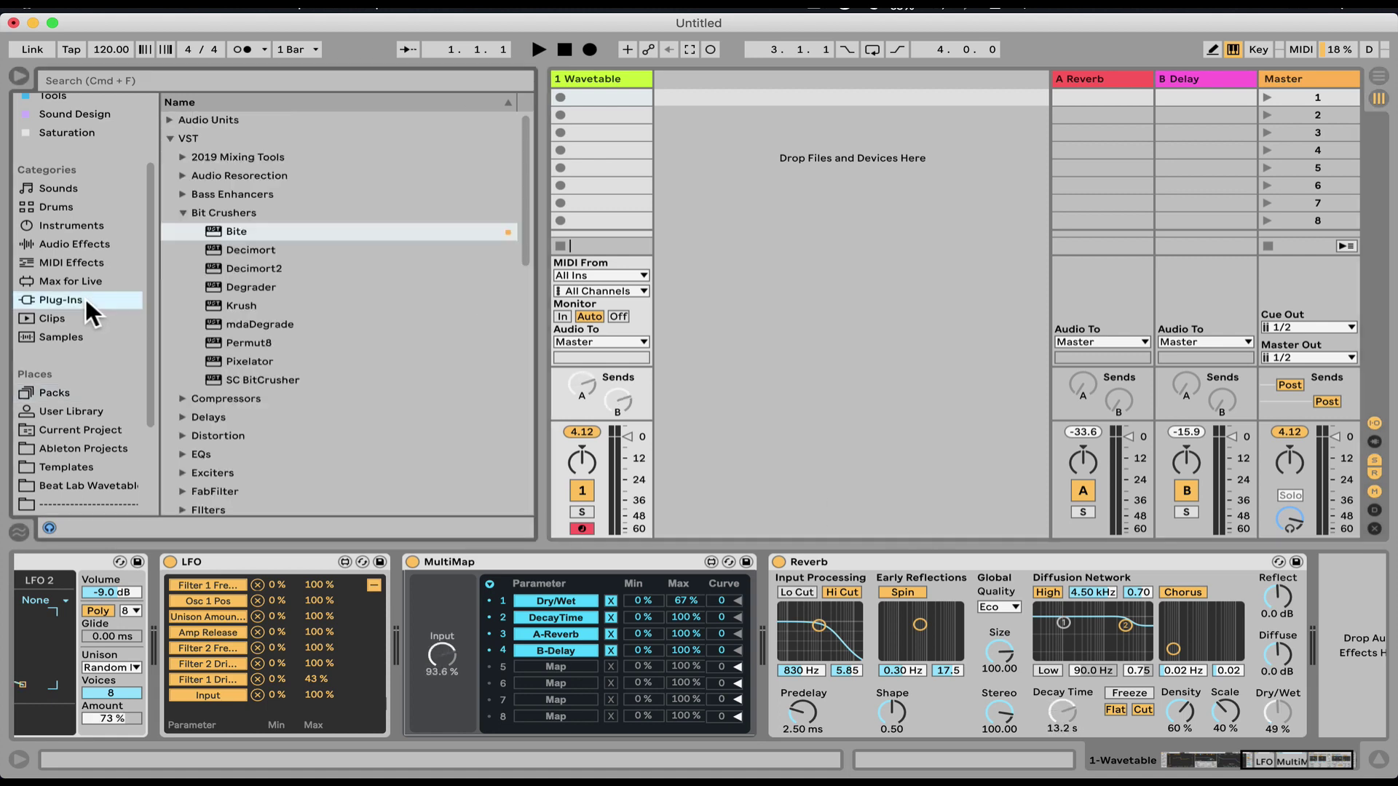
click(182, 213)
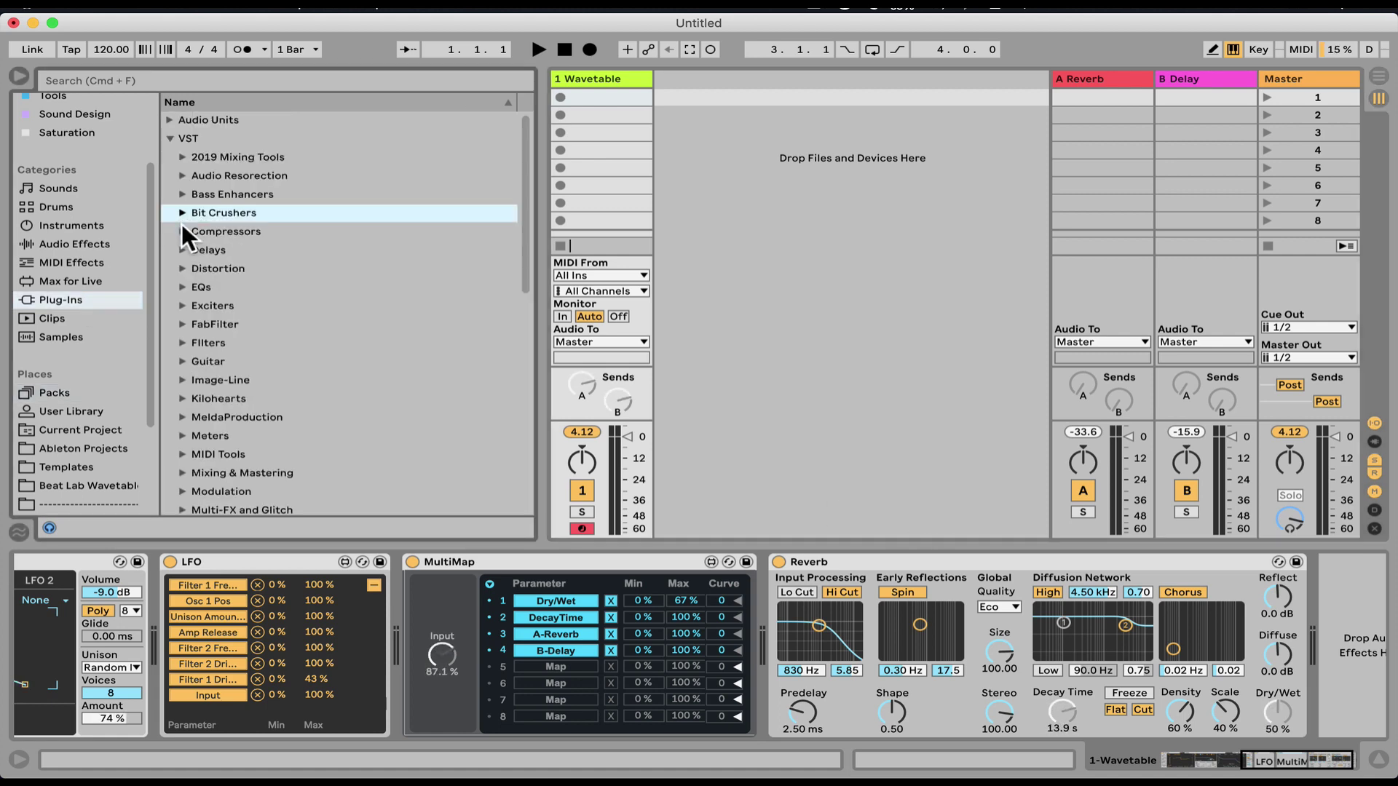
click(182, 213)
click(182, 213)
scroll(195, 247, down, 10)
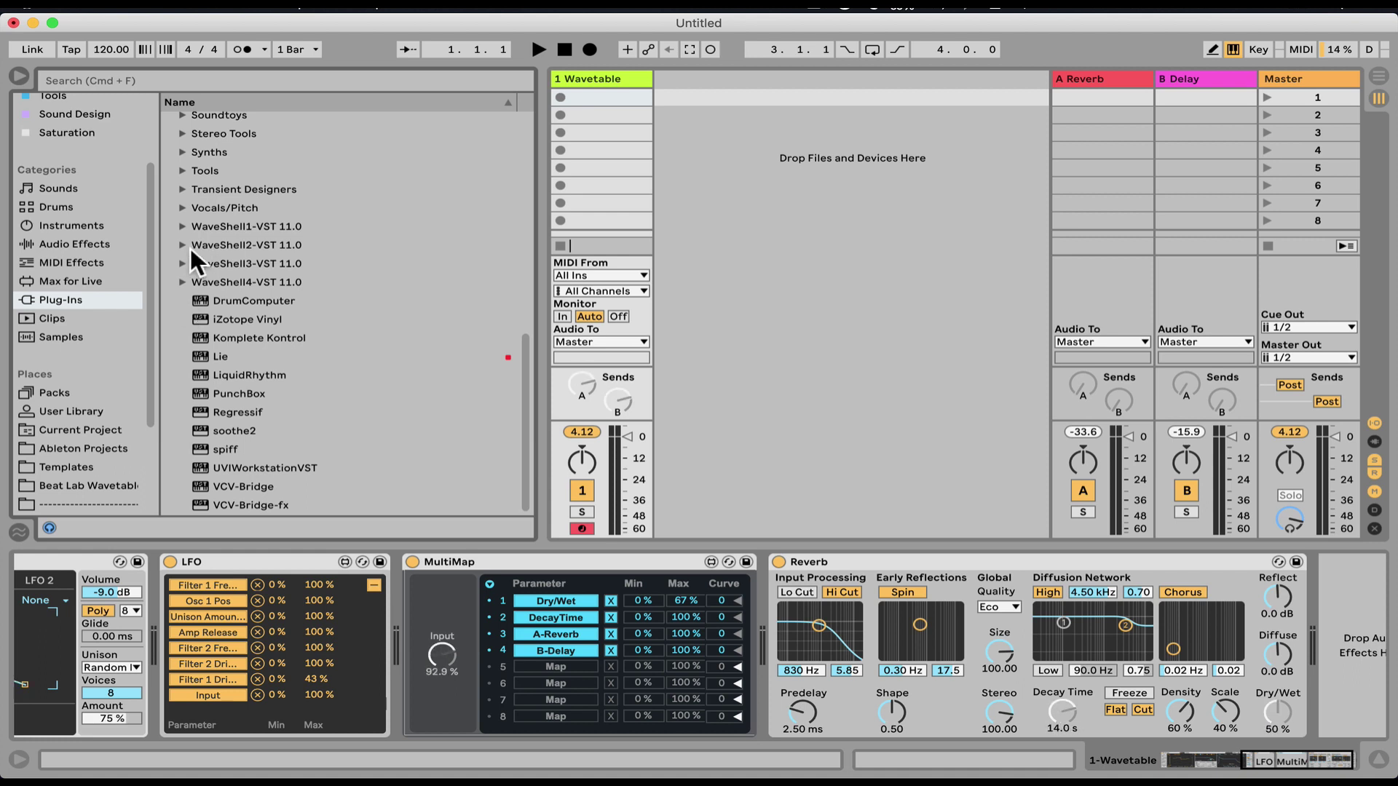
scroll(190, 248, up, 4)
click(183, 229)
scroll(335, 260, down, 3)
drag(275, 189, 1323, 603)
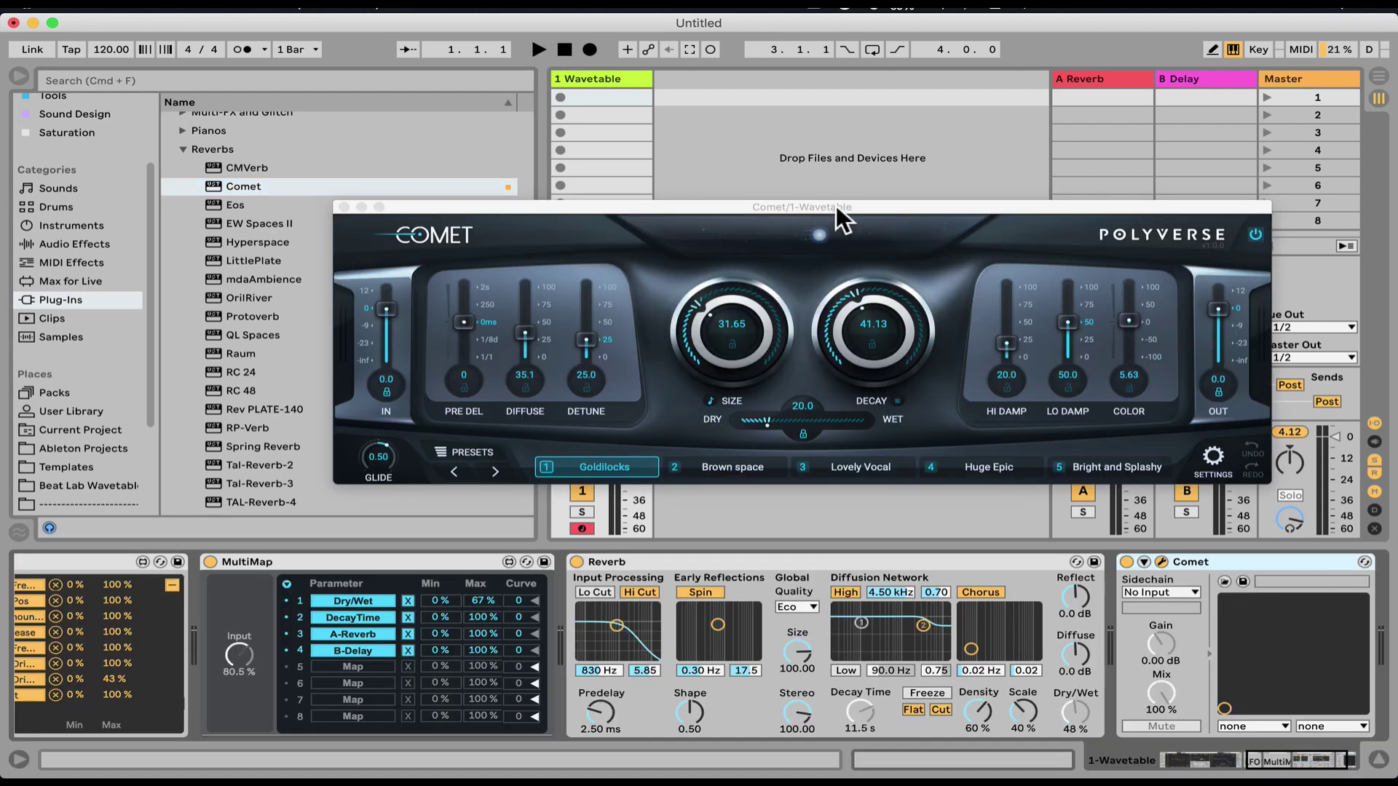
drag(836, 206, 805, 180)
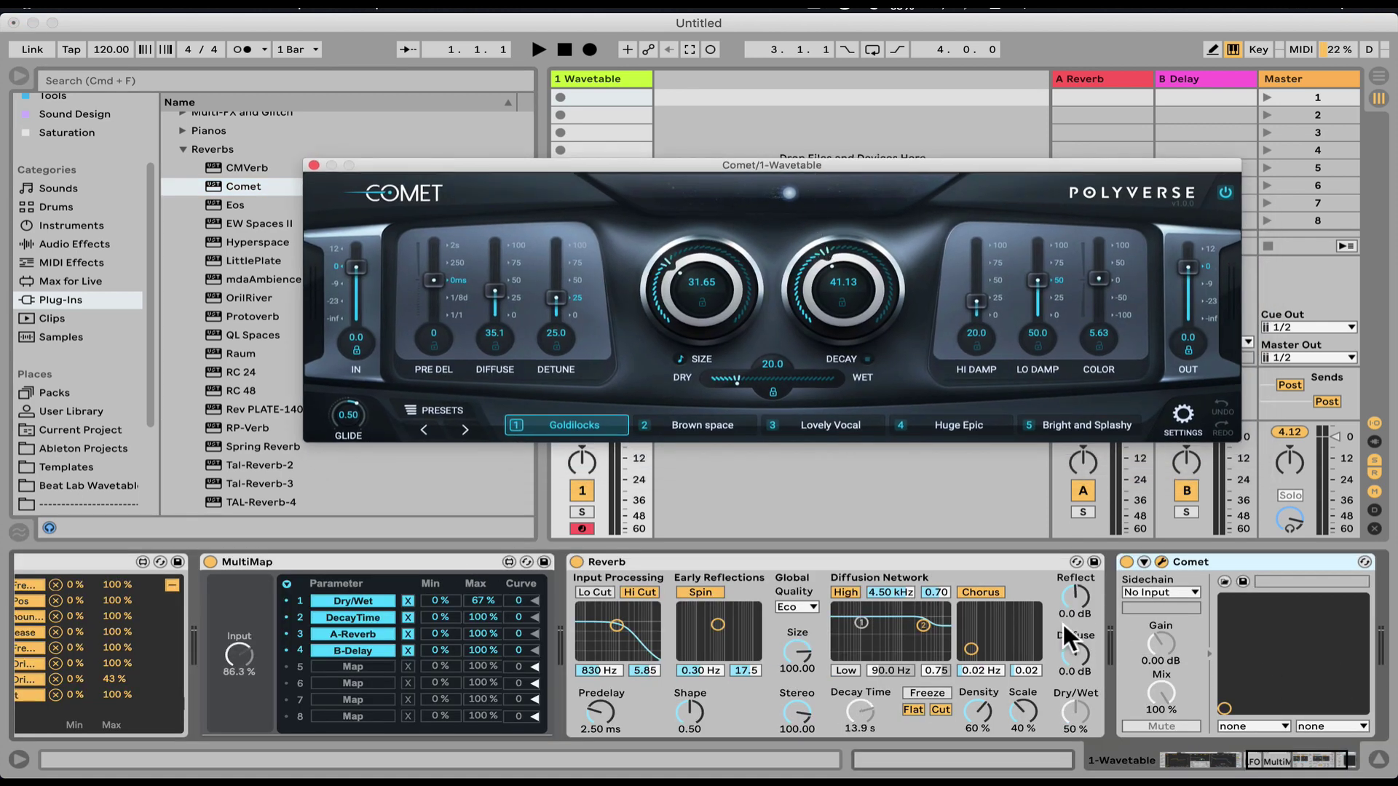
scroll(1063, 624, right, 3)
Reveal Comet's parameters, set its dry/wet to about 50, and adjust its Decay
click(1035, 562)
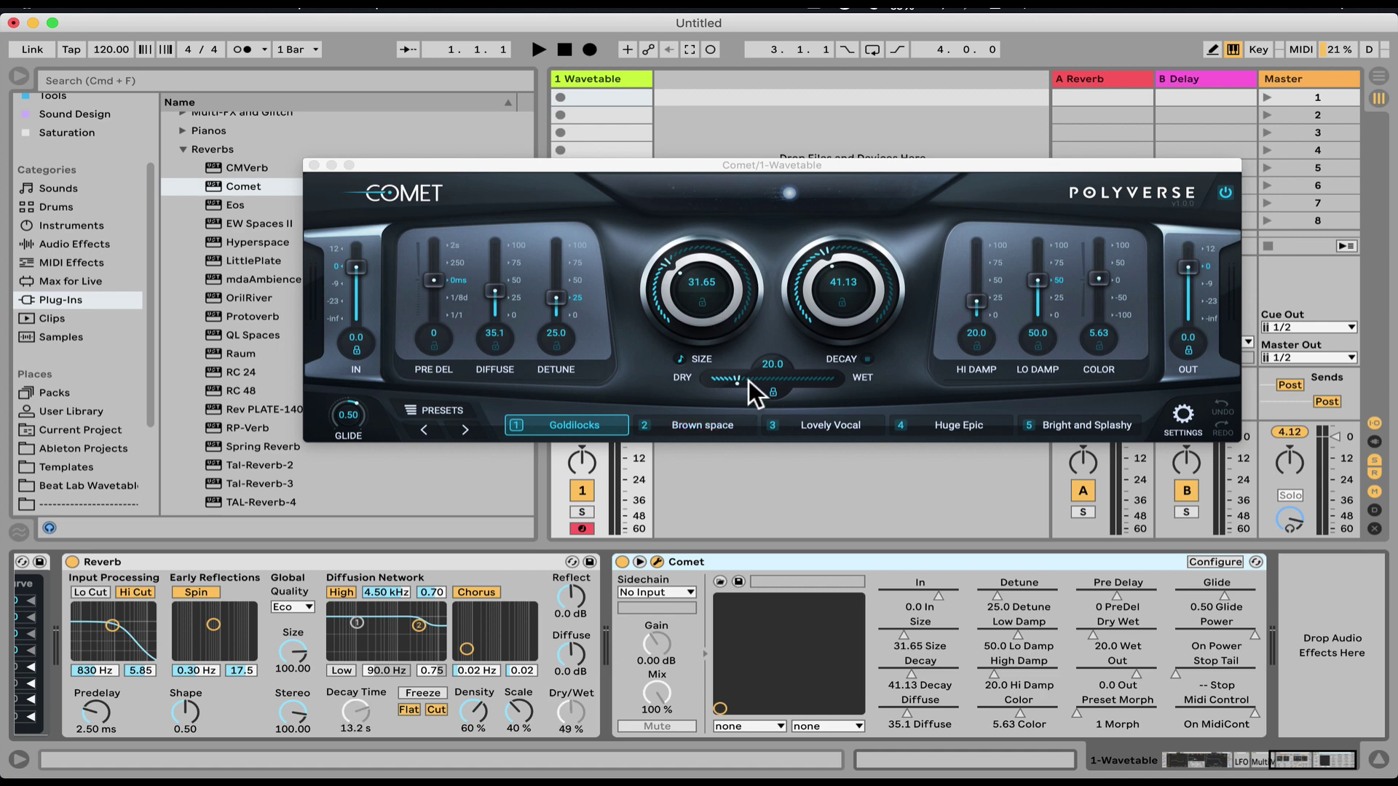
drag(748, 380, 788, 379)
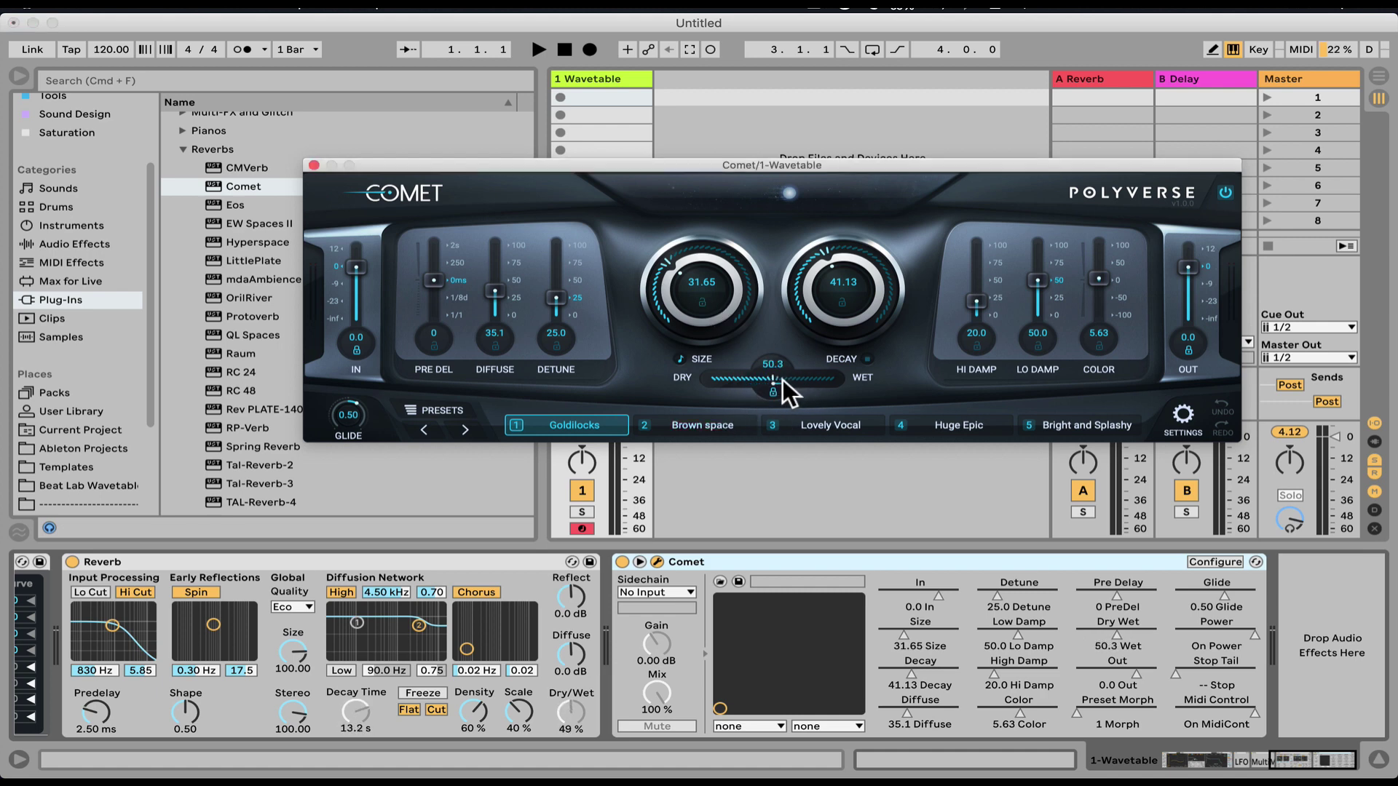
drag(849, 287, 849, 359)
drag(833, 290, 1044, 545)
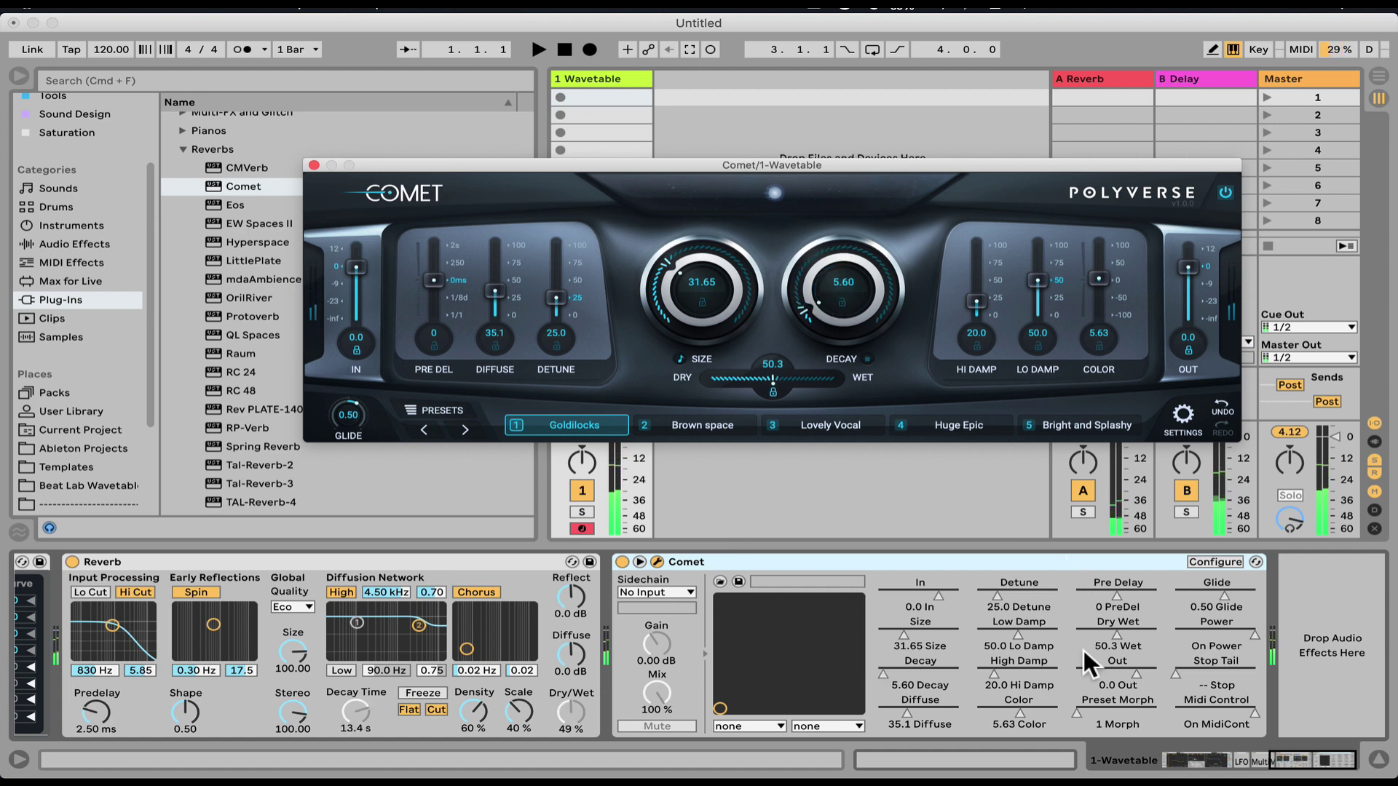
mouse_move(834, 299)
mouse_down()
mouse_move(849, 177)
mouse_move(821, 302)
mouse_up()
drag(901, 680, 903, 641)
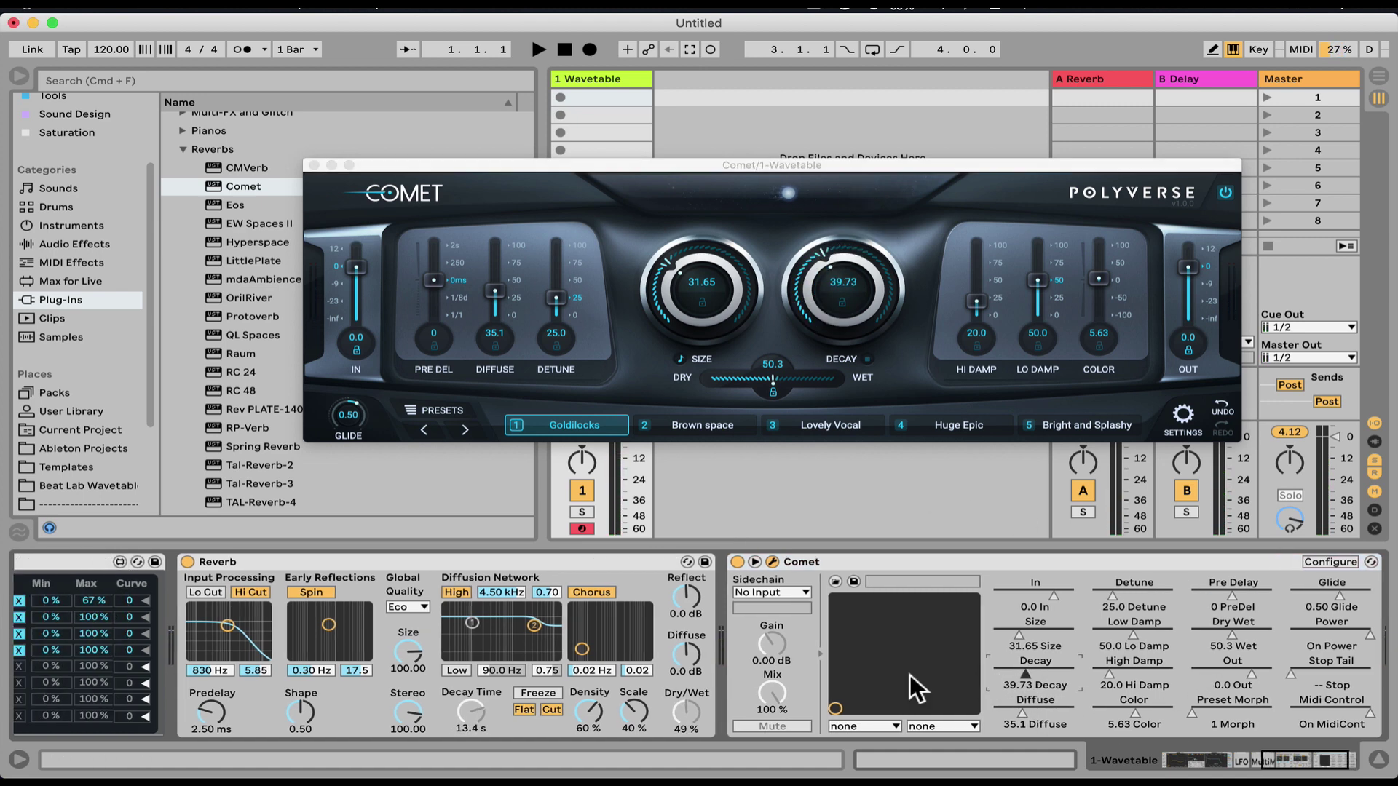
Assign Comet's Decay to MultiMap slot 5
scroll(910, 675, left, 5)
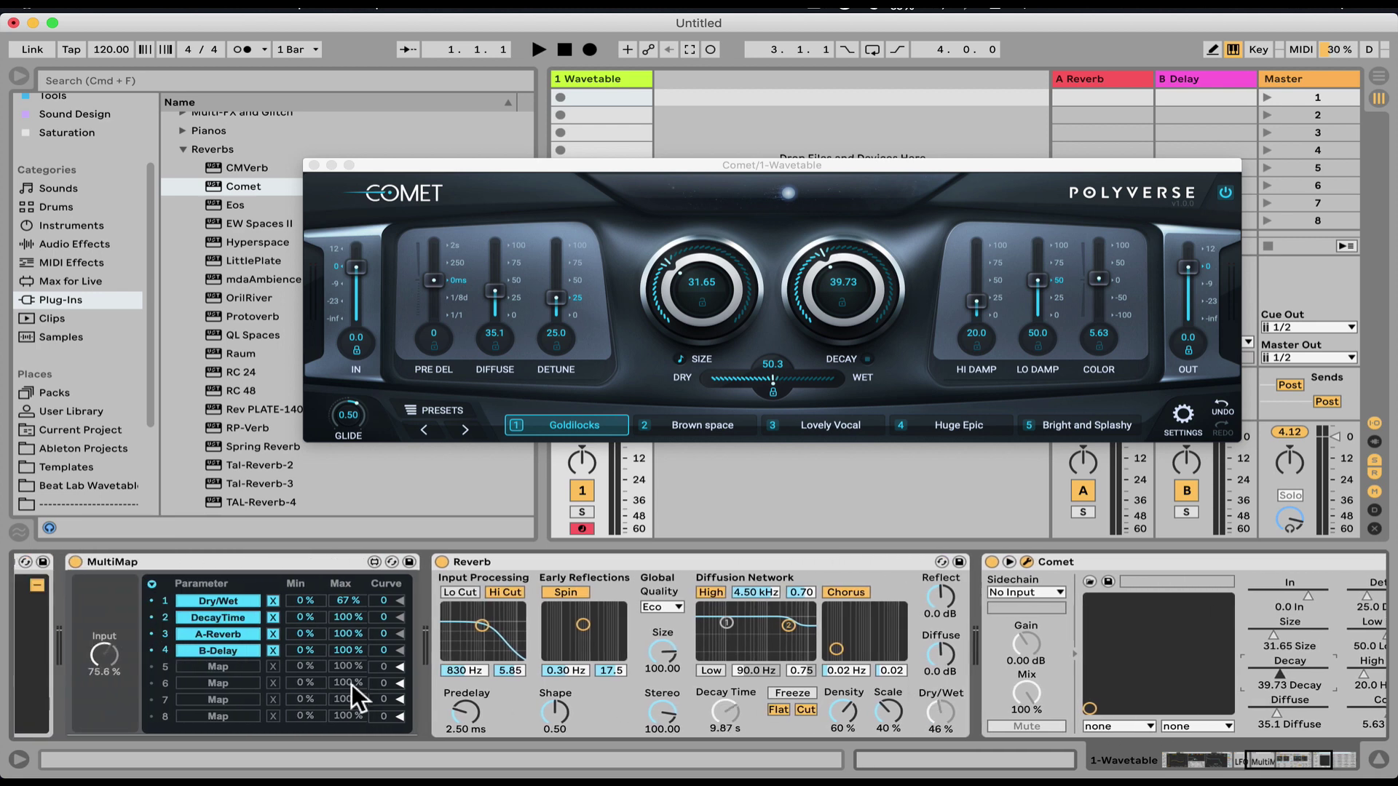
click(1293, 667)
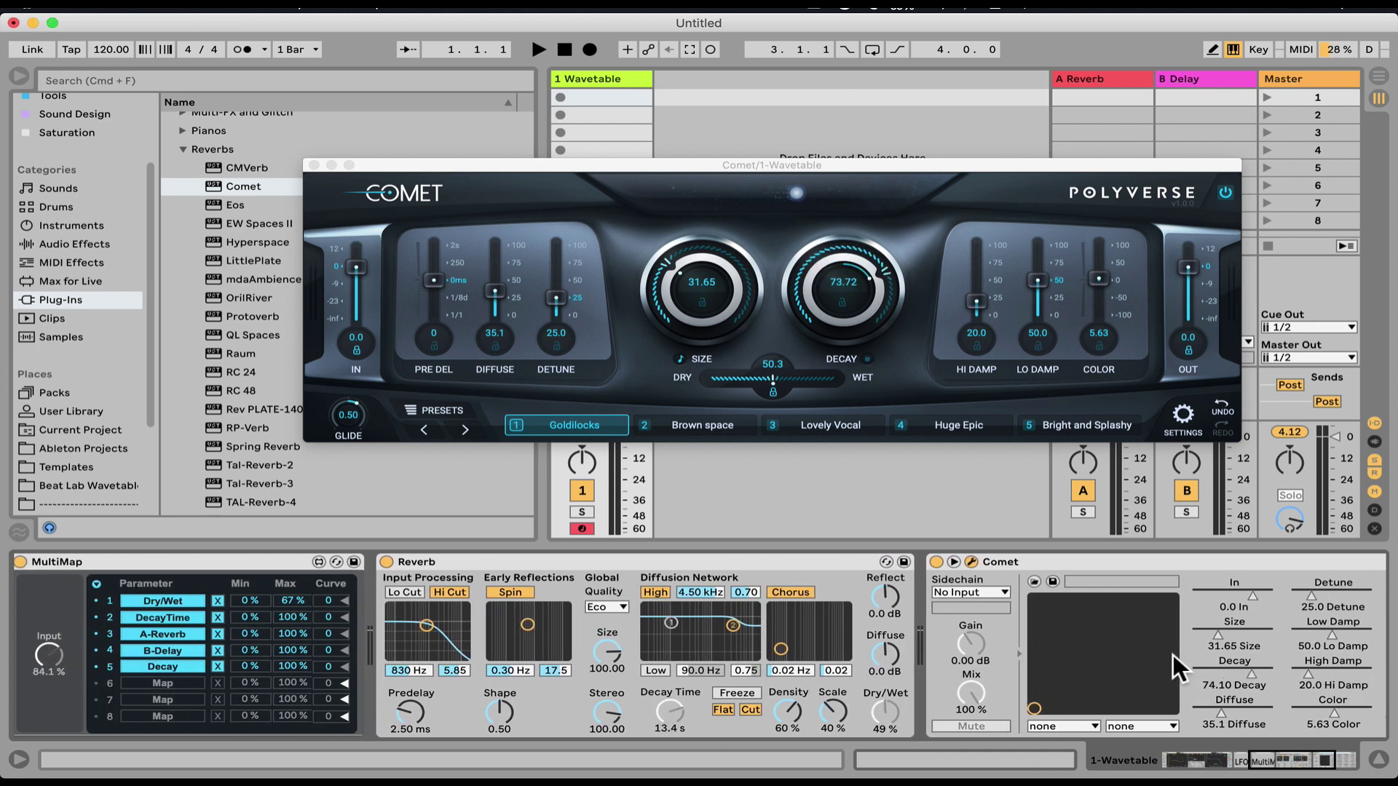
scroll(1055, 671, right, 3)
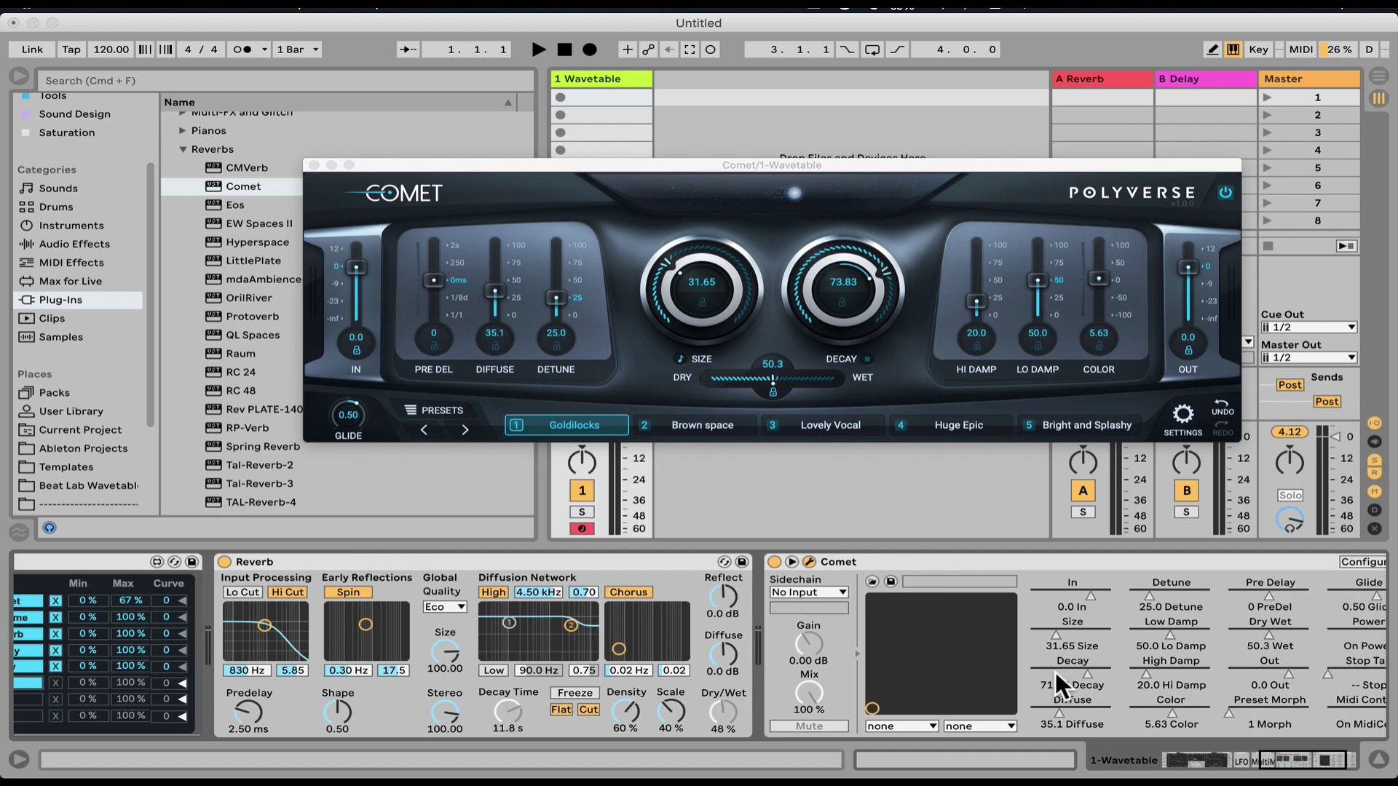
scroll(1130, 680, right, 3)
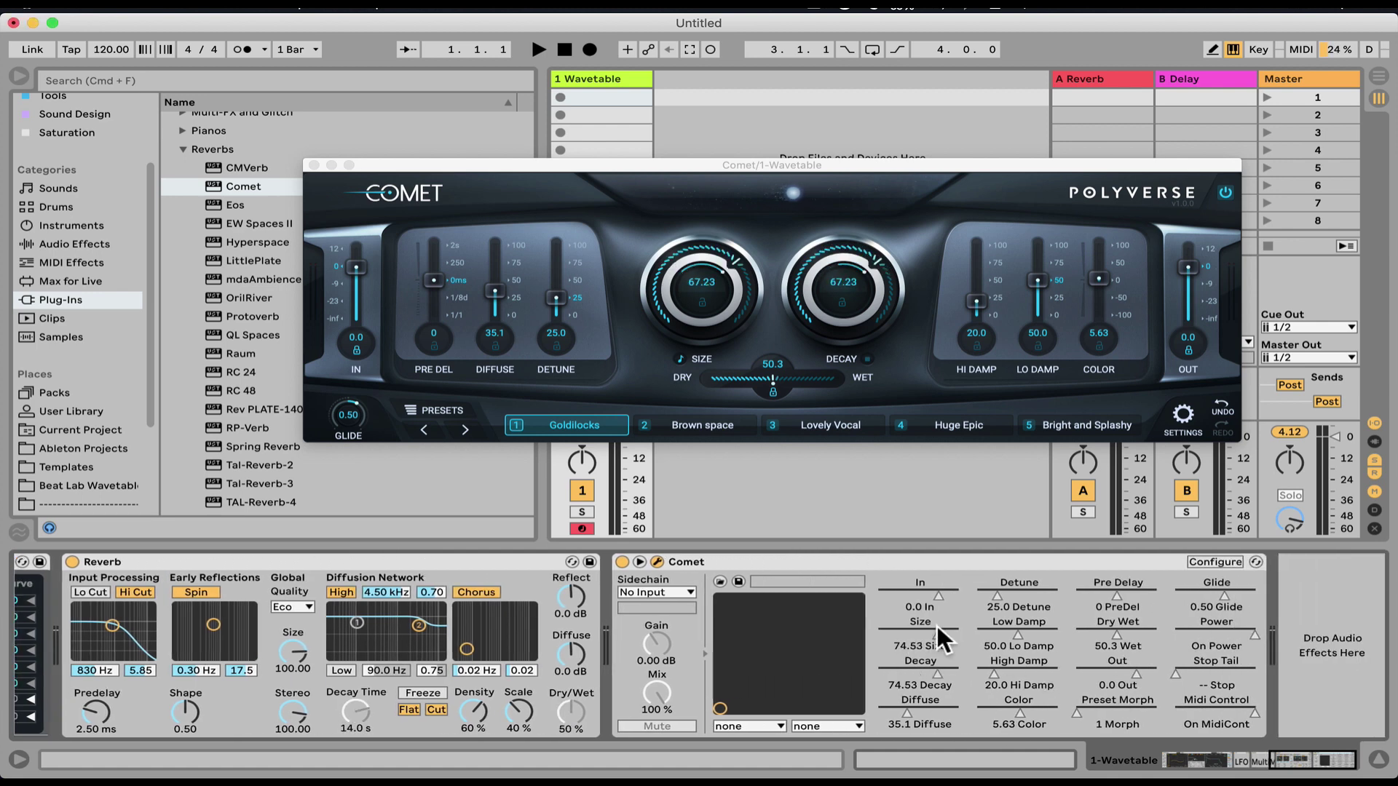
scroll(750, 665, left, 10)
Lower the maximum of MultiMap row 6 (Comet Size) to 6%
mouse_move(631, 683)
mouse_down()
mouse_move(638, 691)
mouse_move(621, 682)
mouse_up()
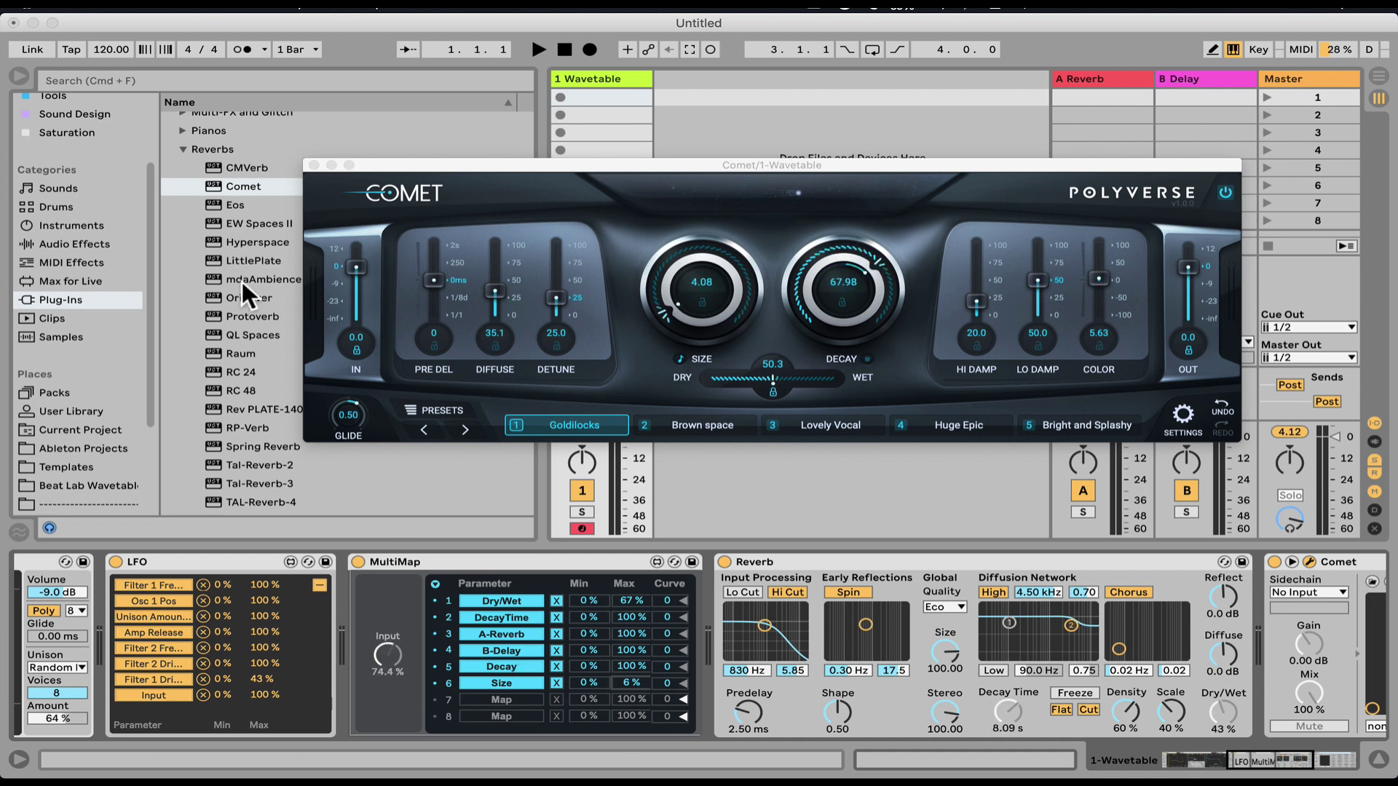
Search the Max for Live devices for 'multimap' and select MultiMap.amxd
click(73, 282)
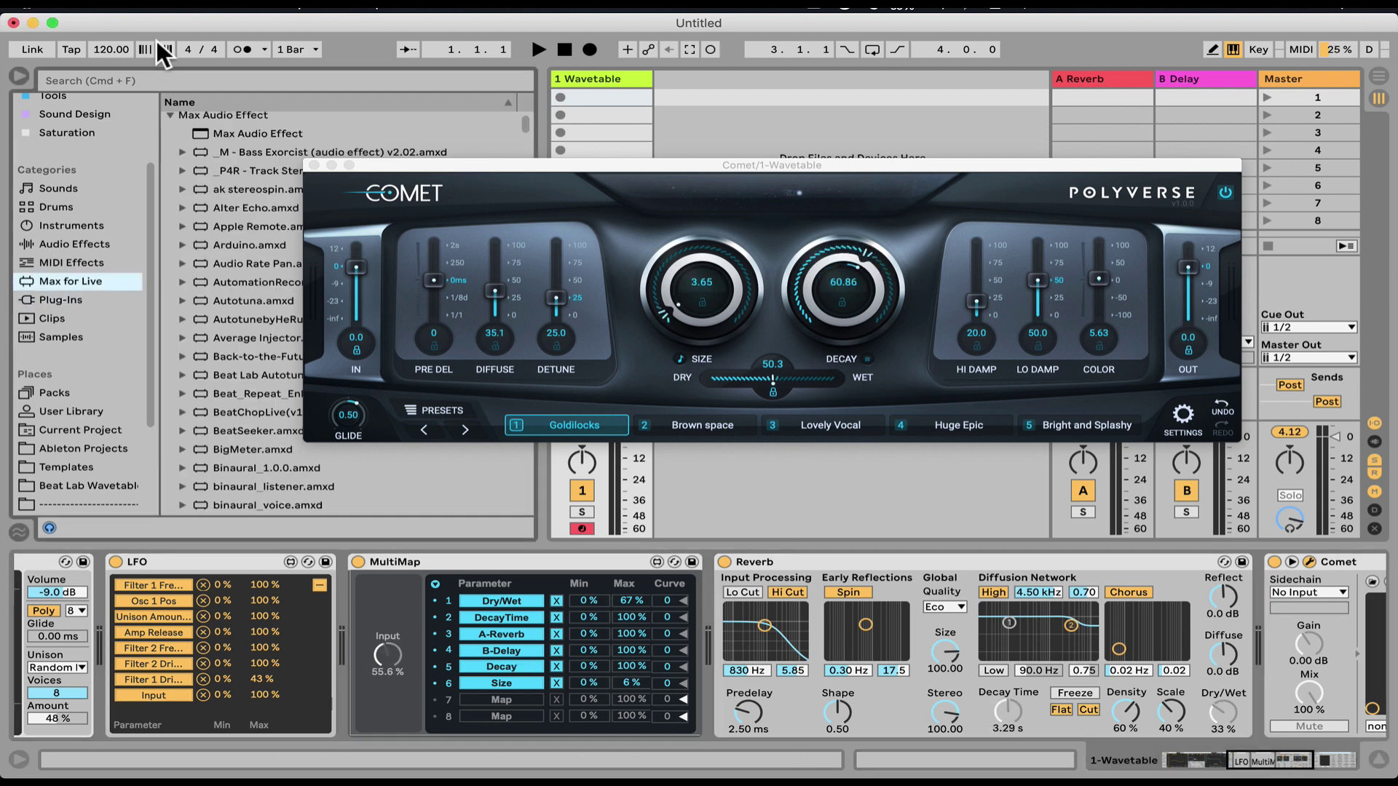
click(156, 80)
text(,m)
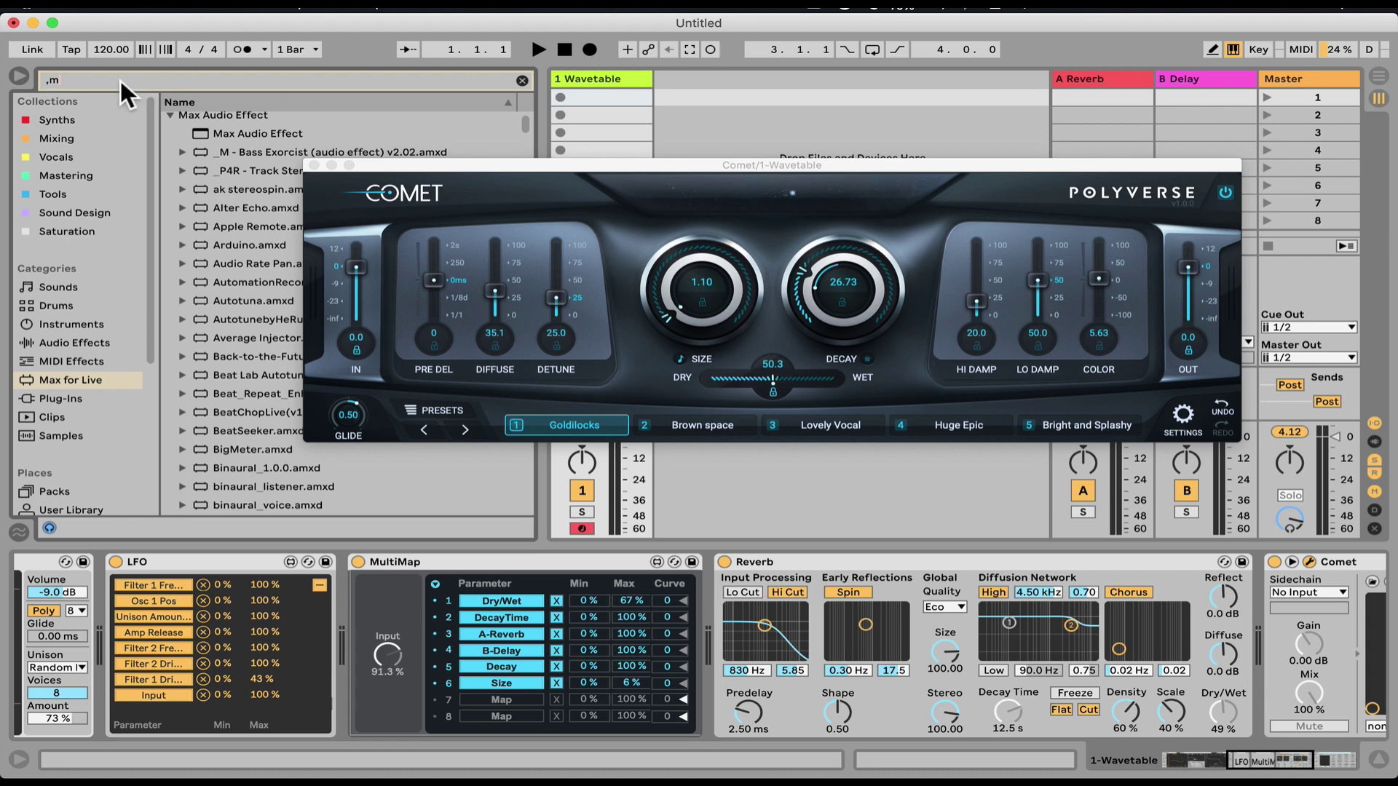
key(BackSpace)
key(BackSpace)
text(multimap)
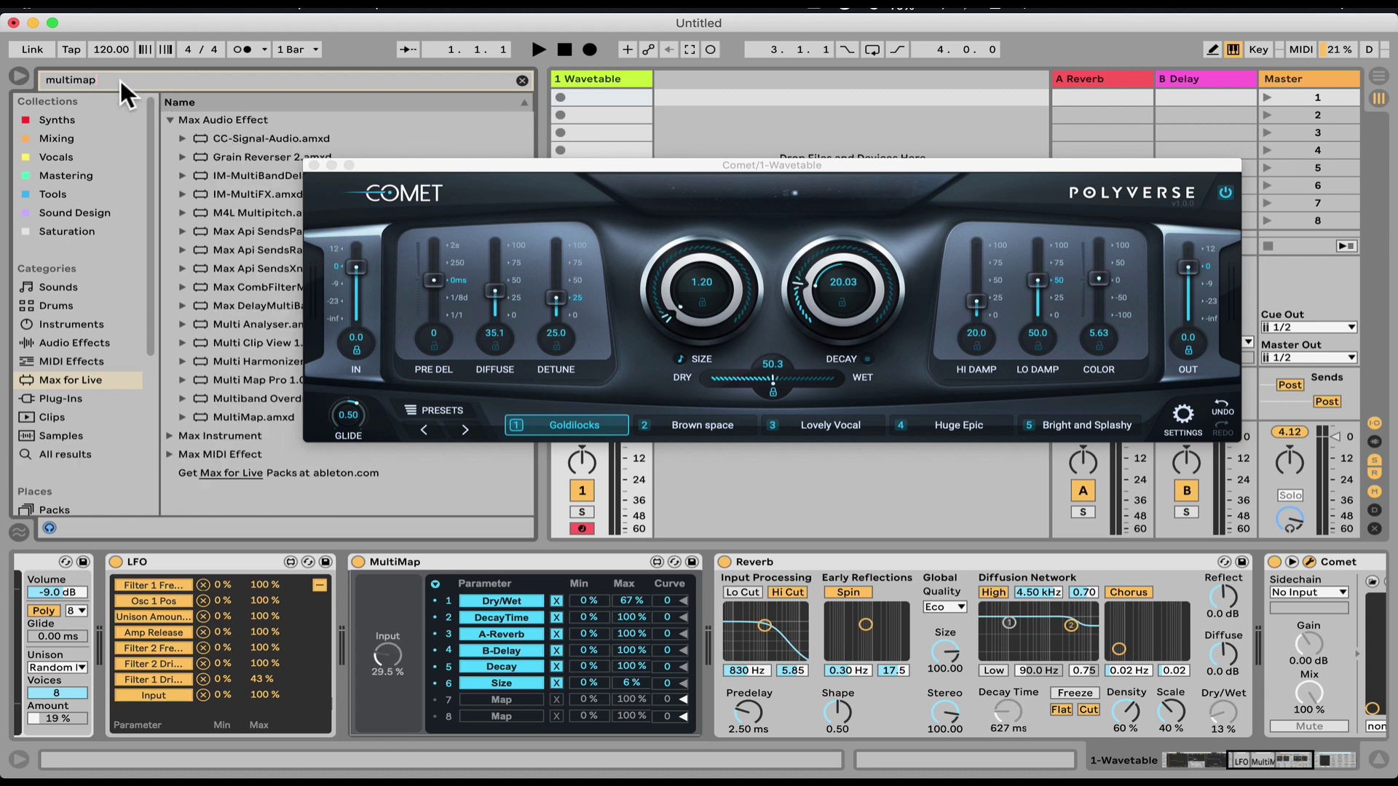
click(315, 166)
Place the new MultiMap after the first and map the first's slot 7 to its Input
drag(253, 138, 718, 626)
click(537, 698)
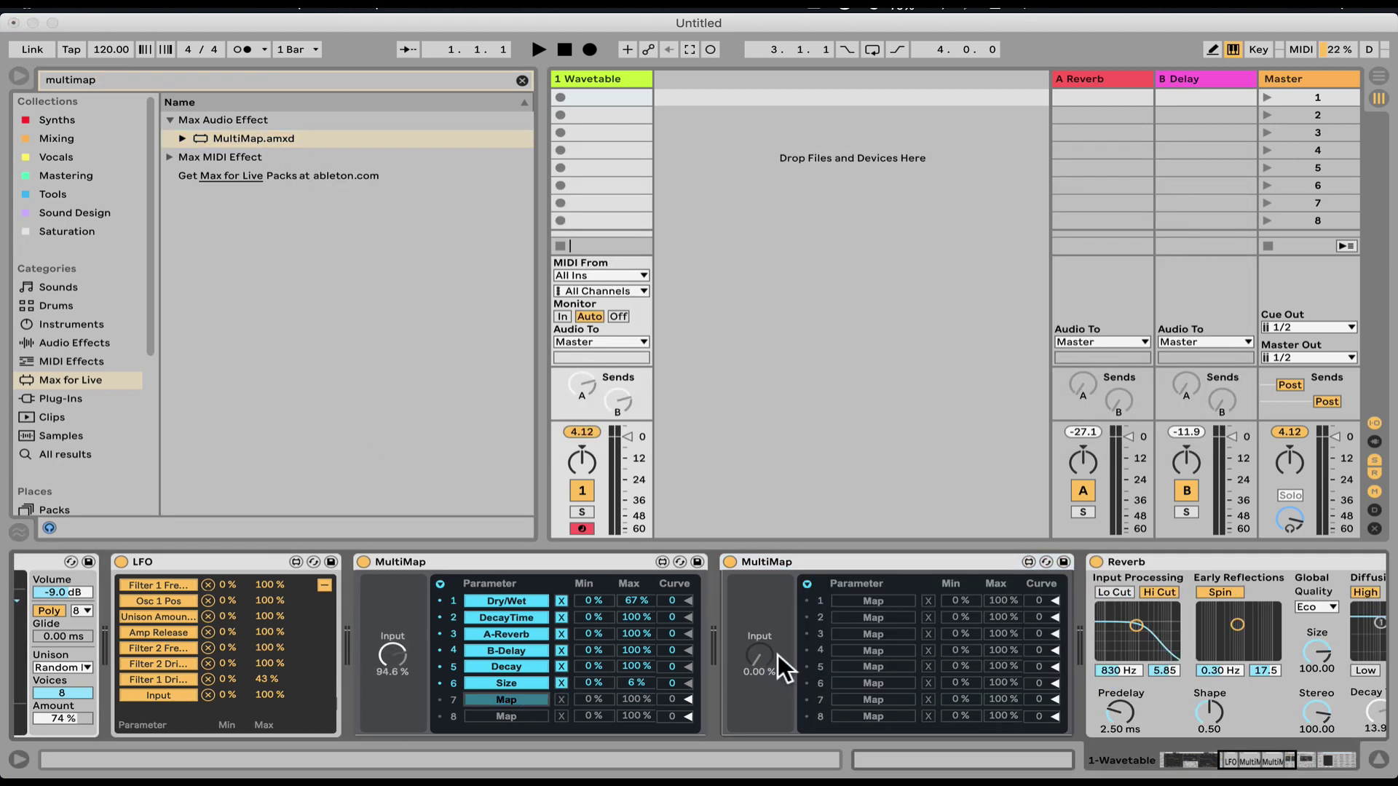
click(759, 657)
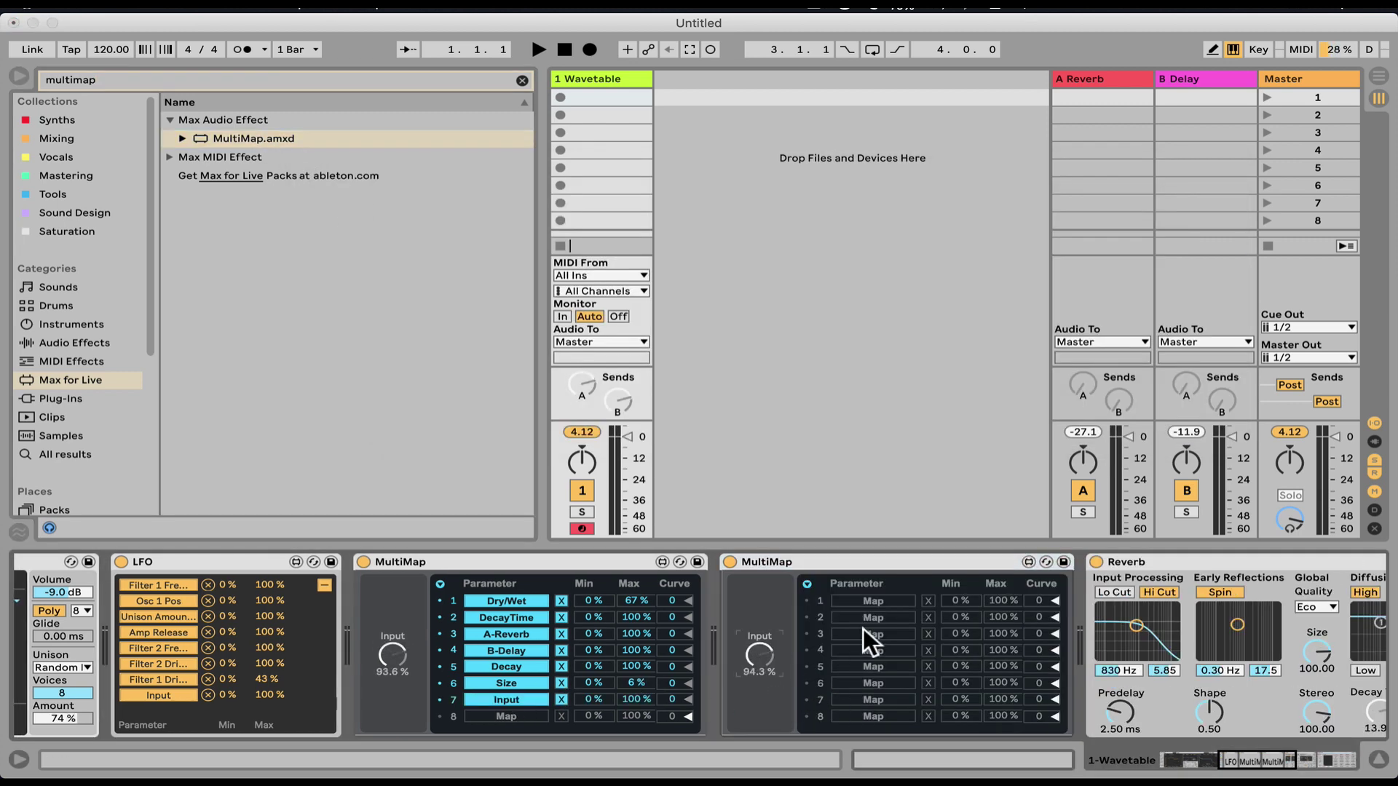